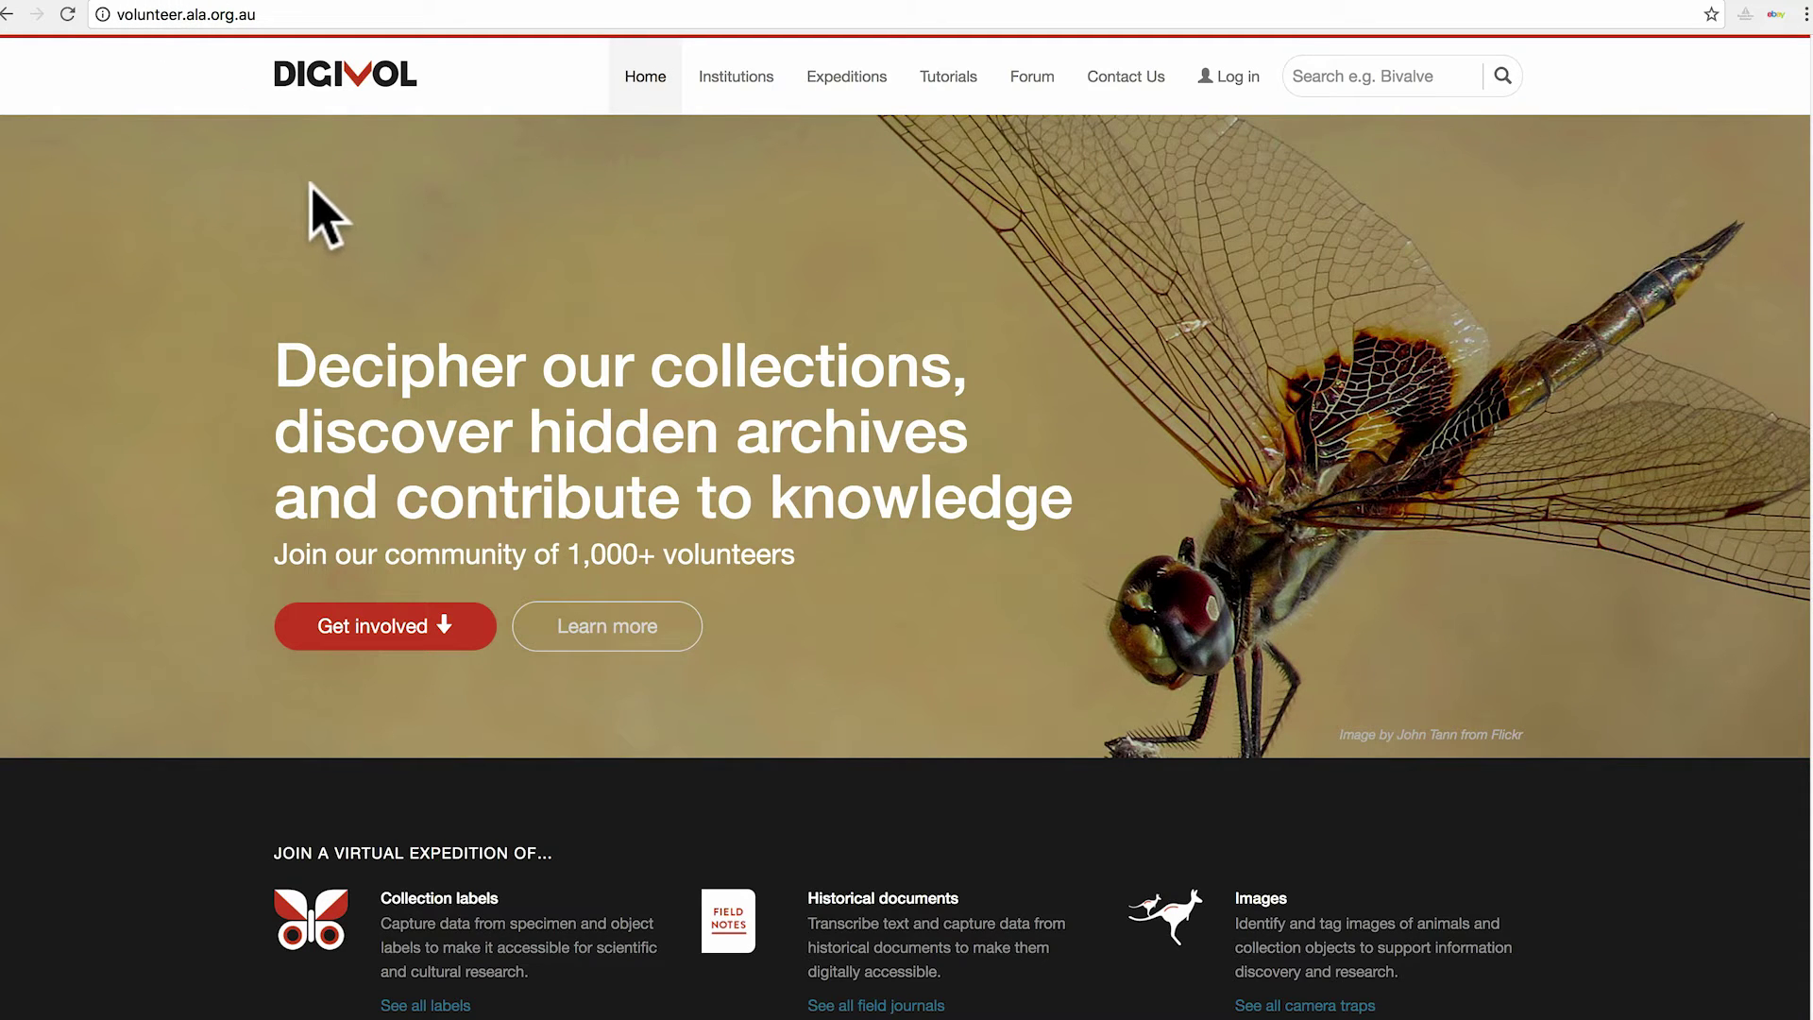
click(1238, 83)
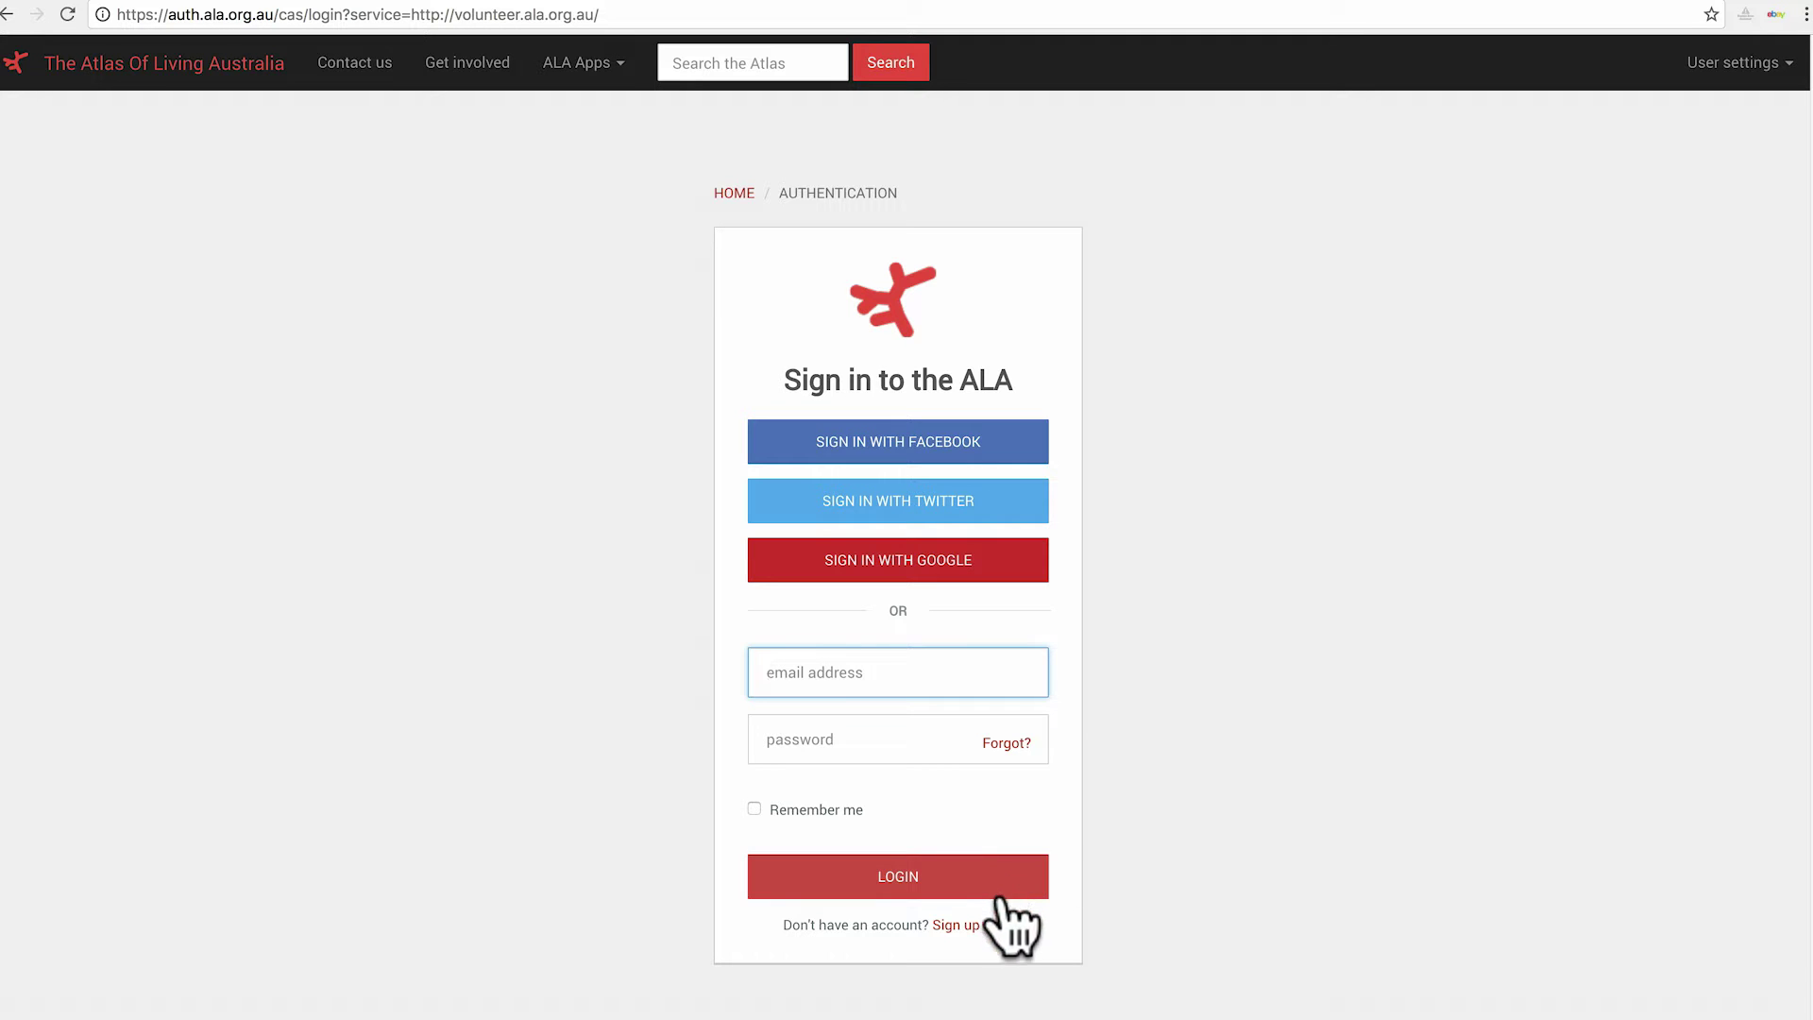
click(964, 929)
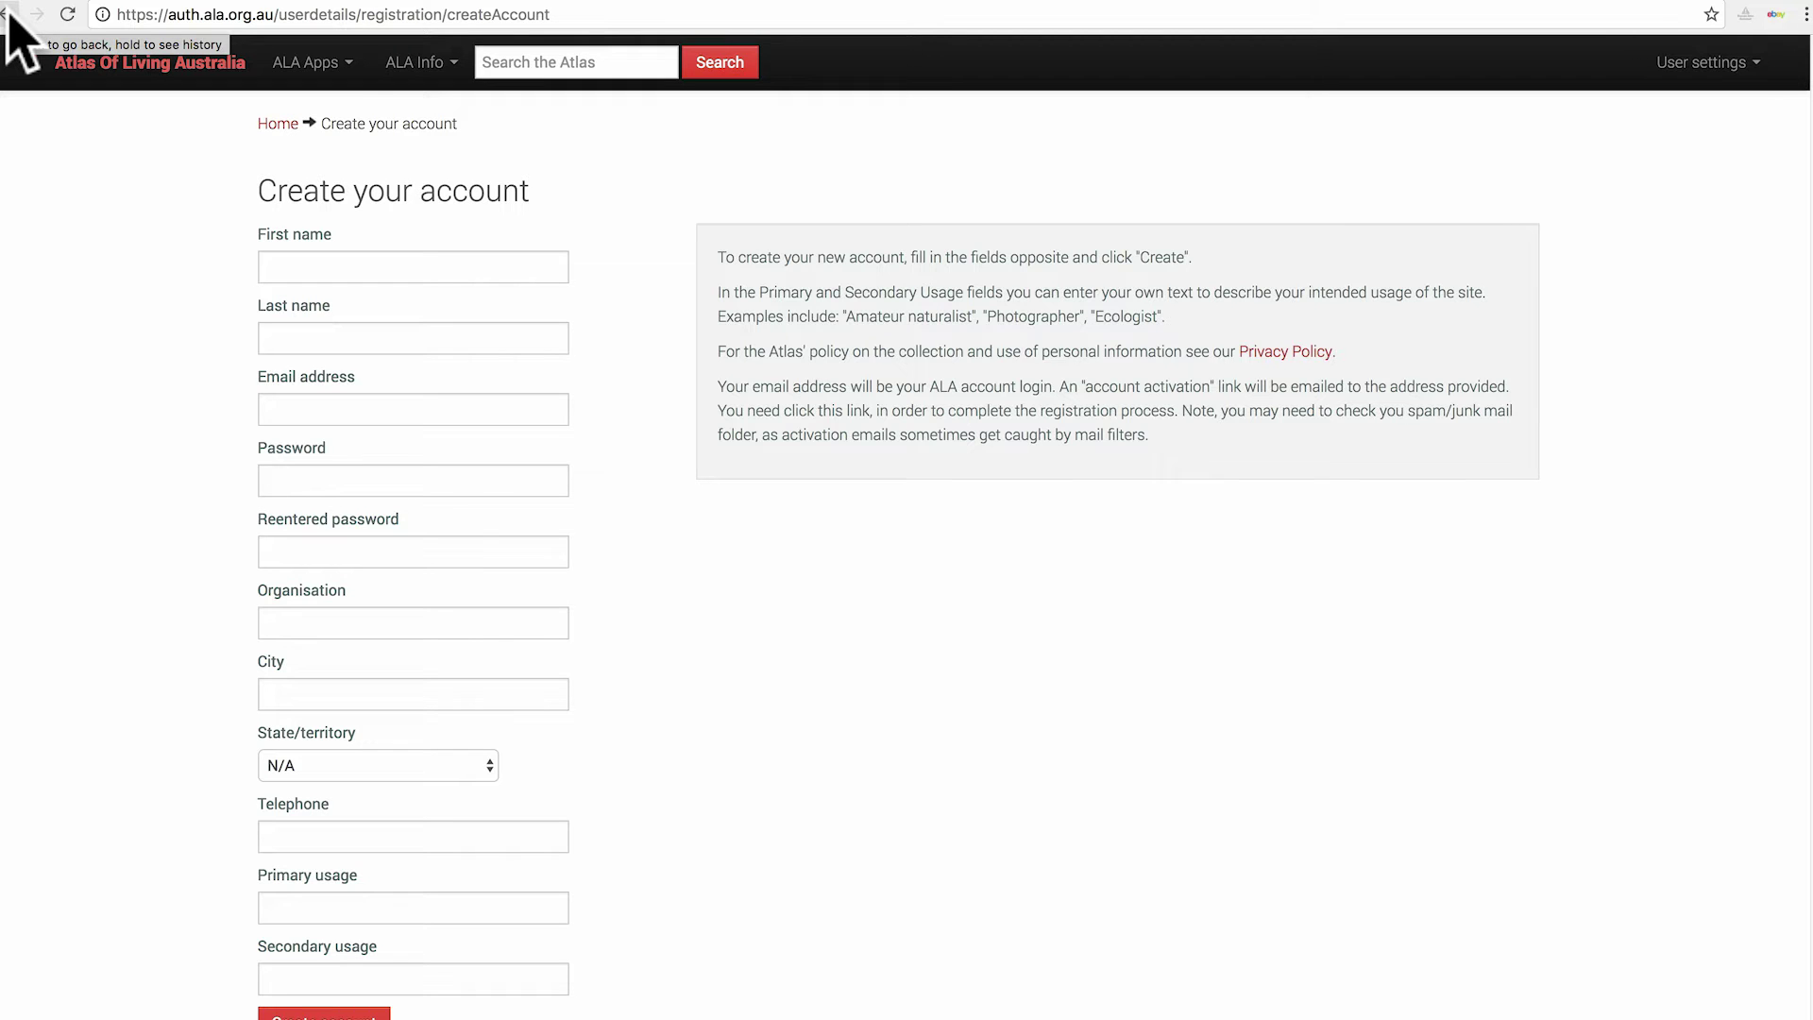
click(8, 15)
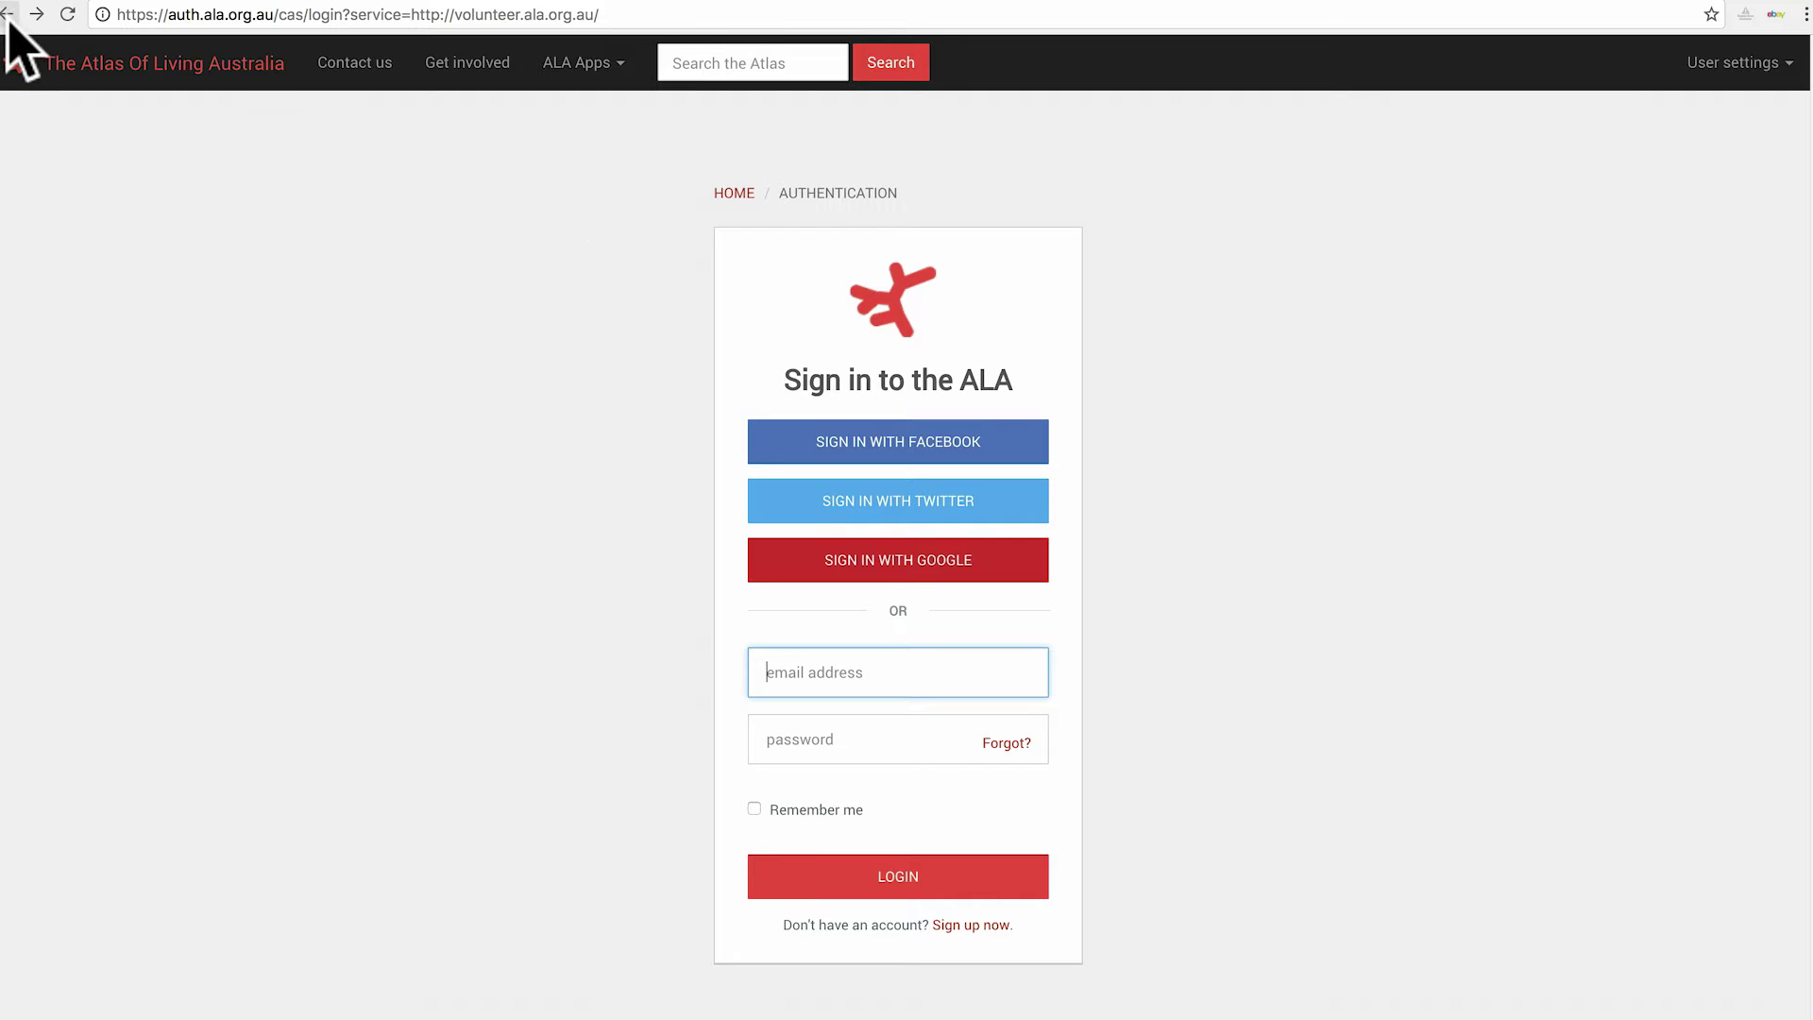
Return to the DigiVol home page and sign in with the account's email and password.
click(8, 14)
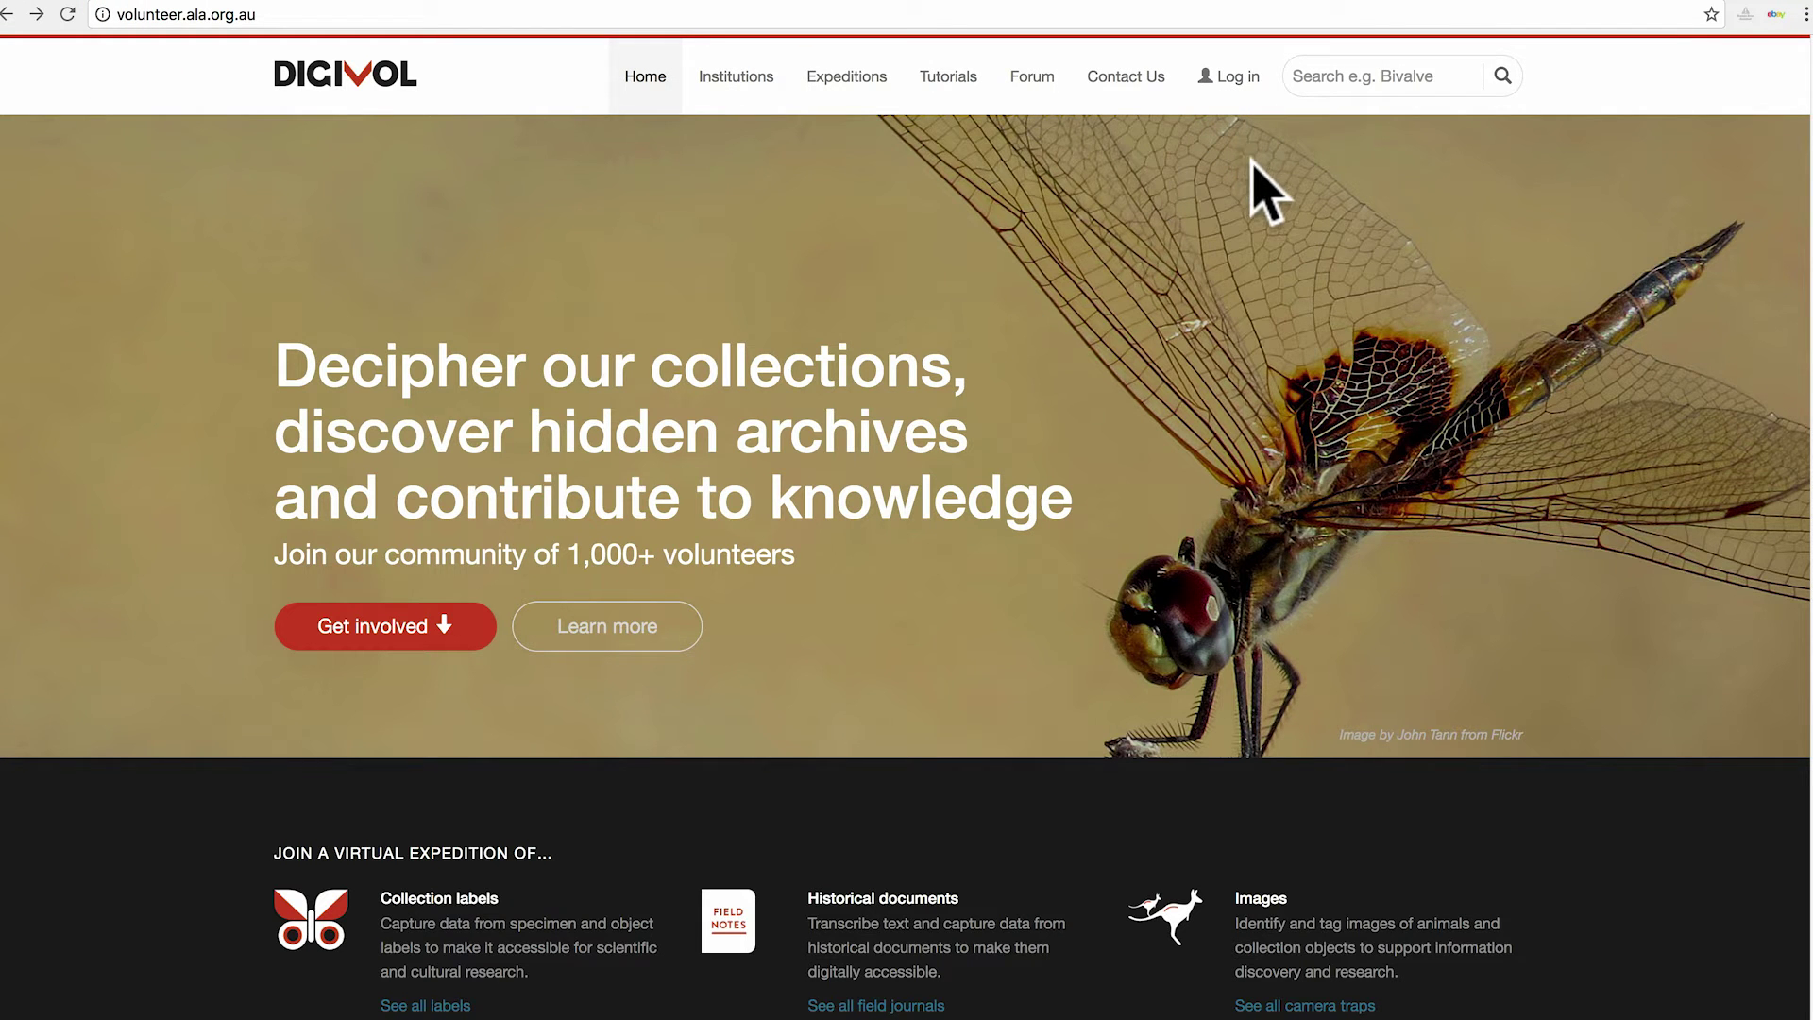
click(1237, 83)
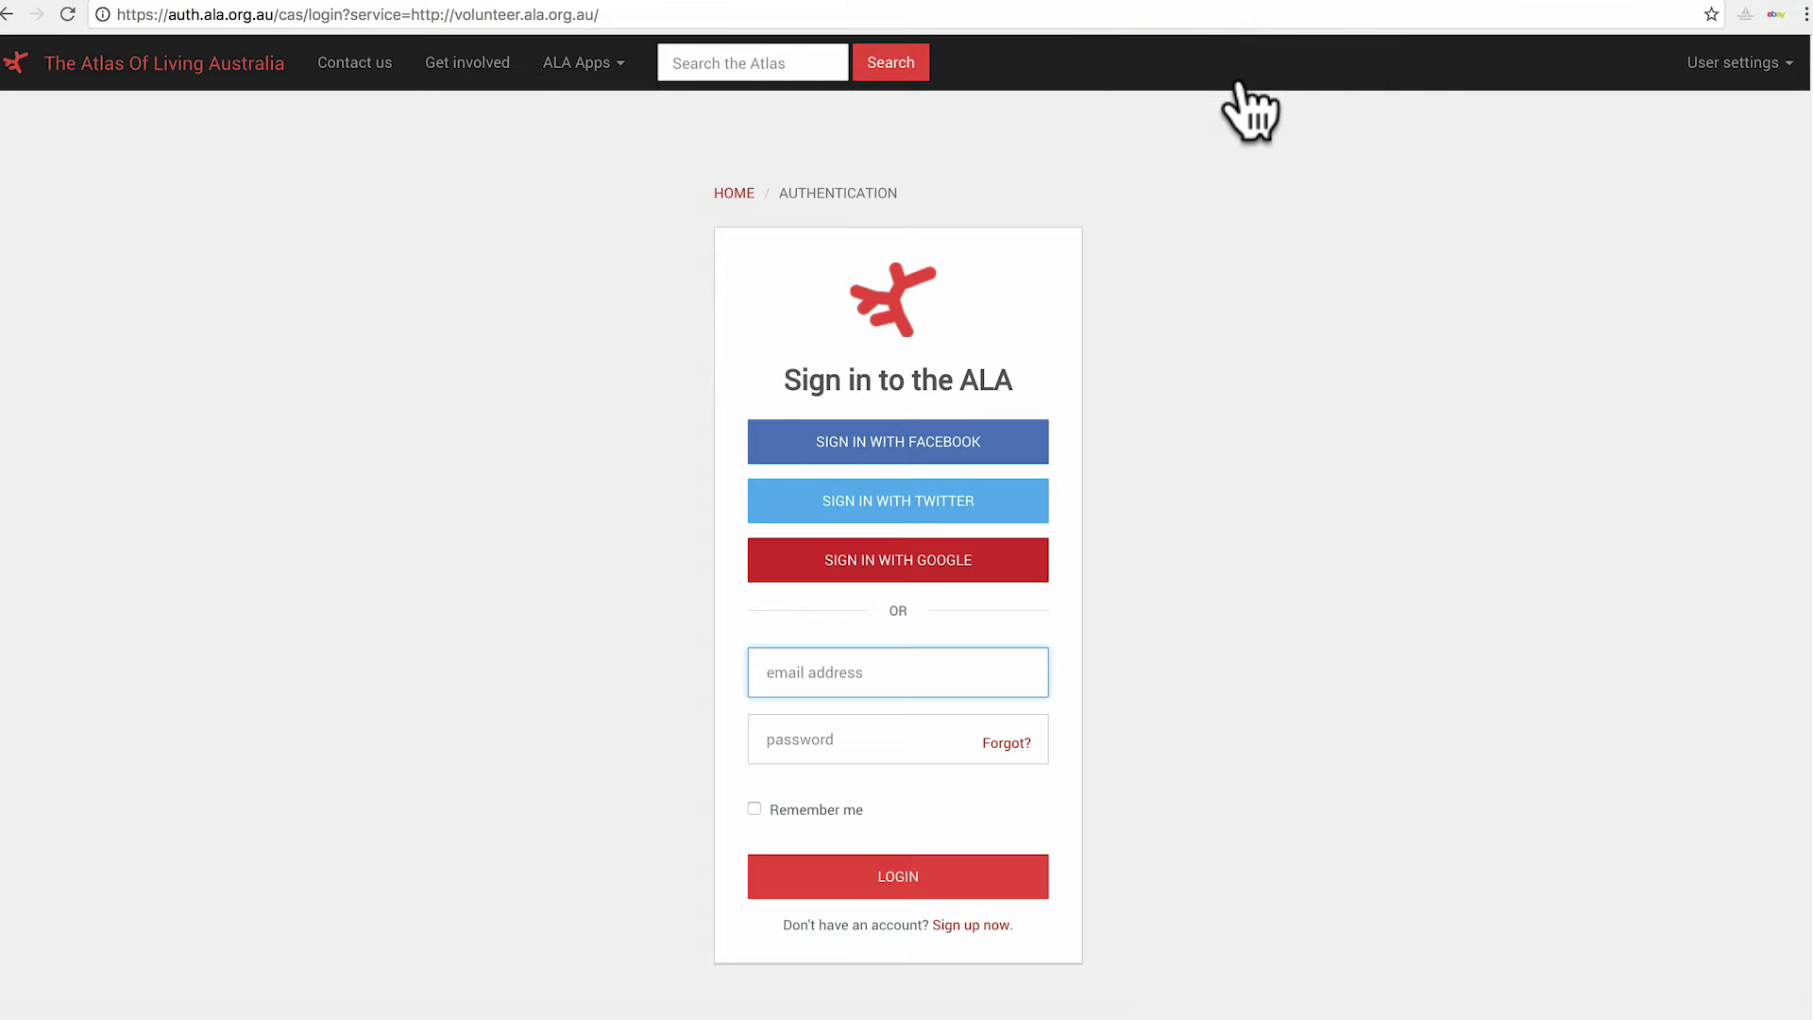
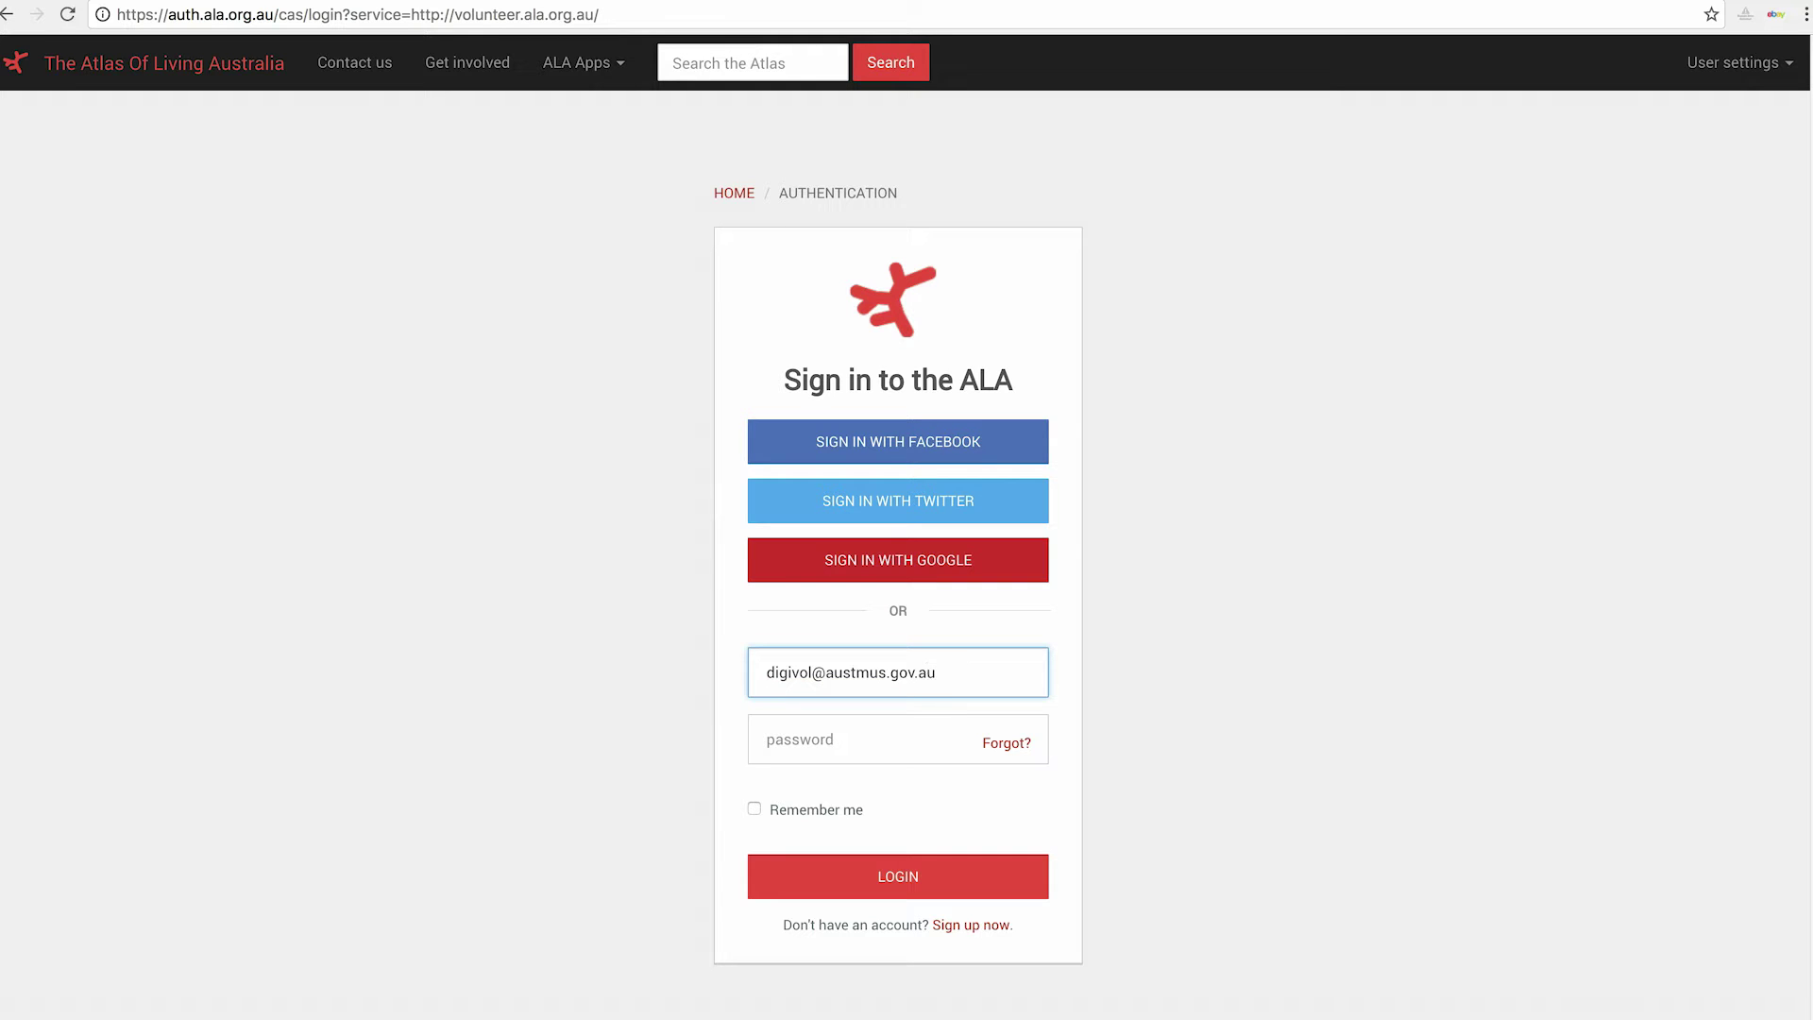
click(850, 739)
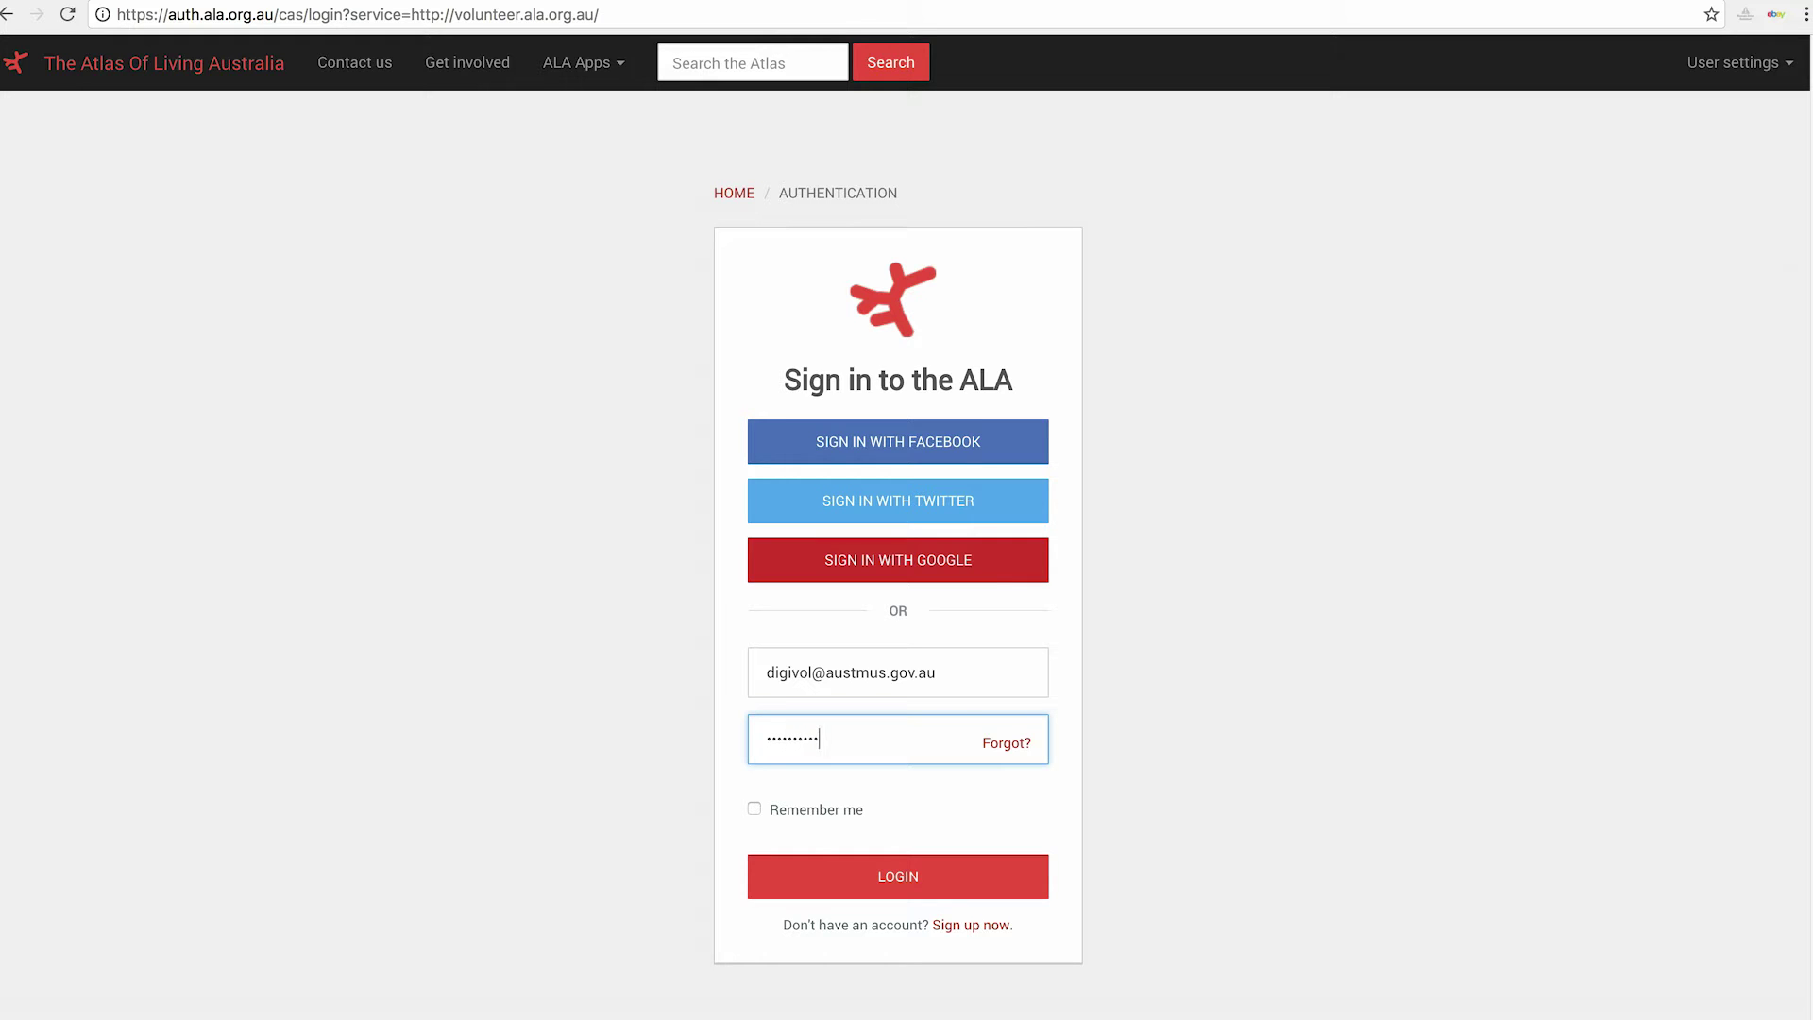
click(901, 874)
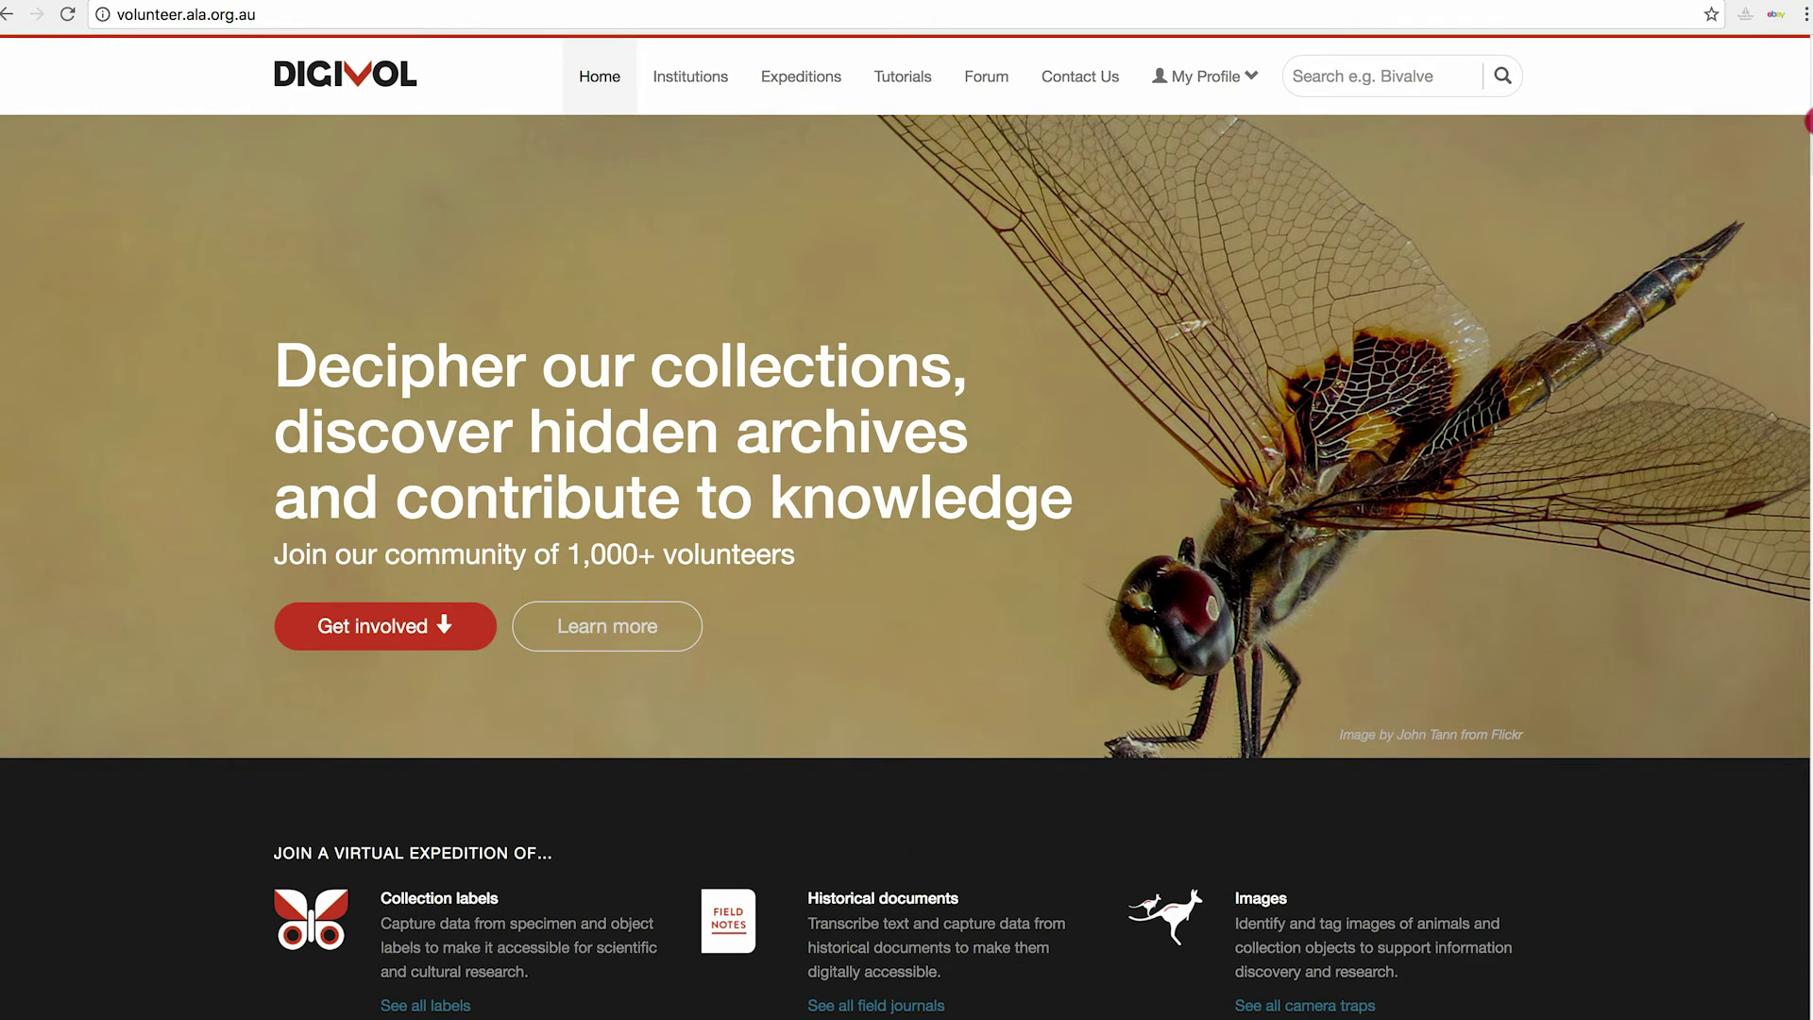
Scroll down the home page to review expeditions and stats, then back to the top.
drag(1807, 124, 1809, 428)
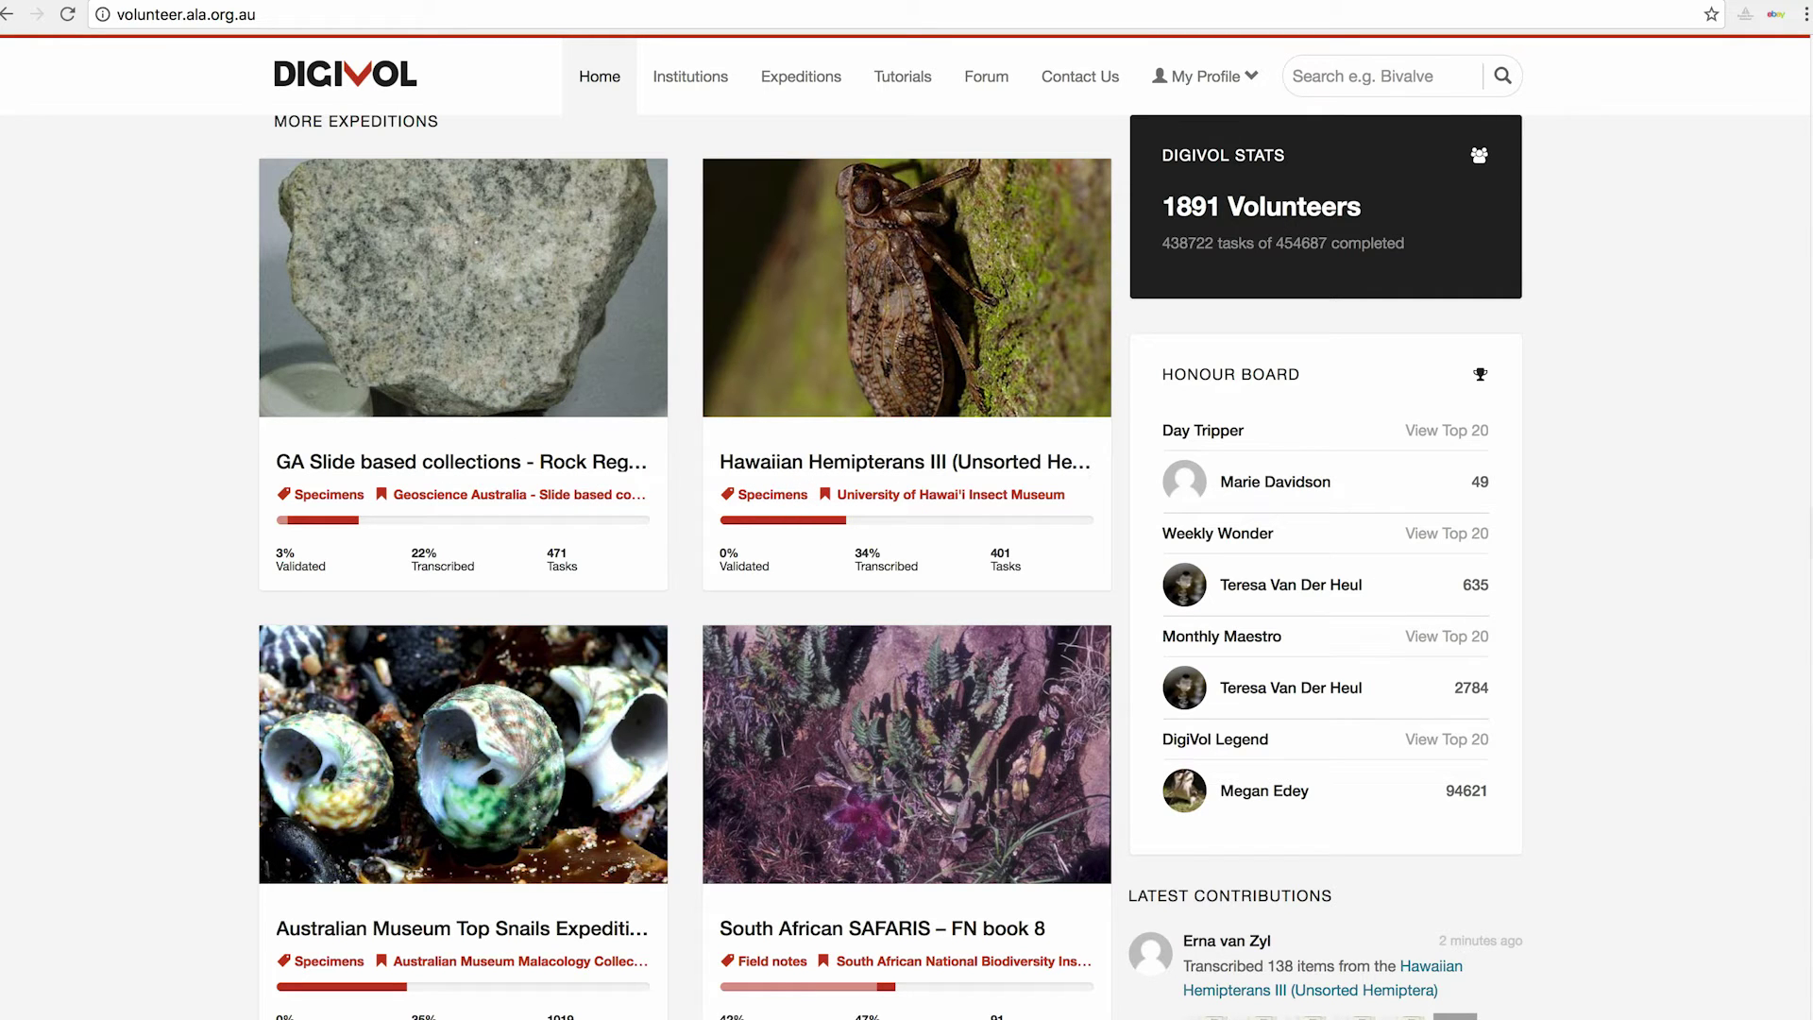
drag(1806, 498, 1766, 208)
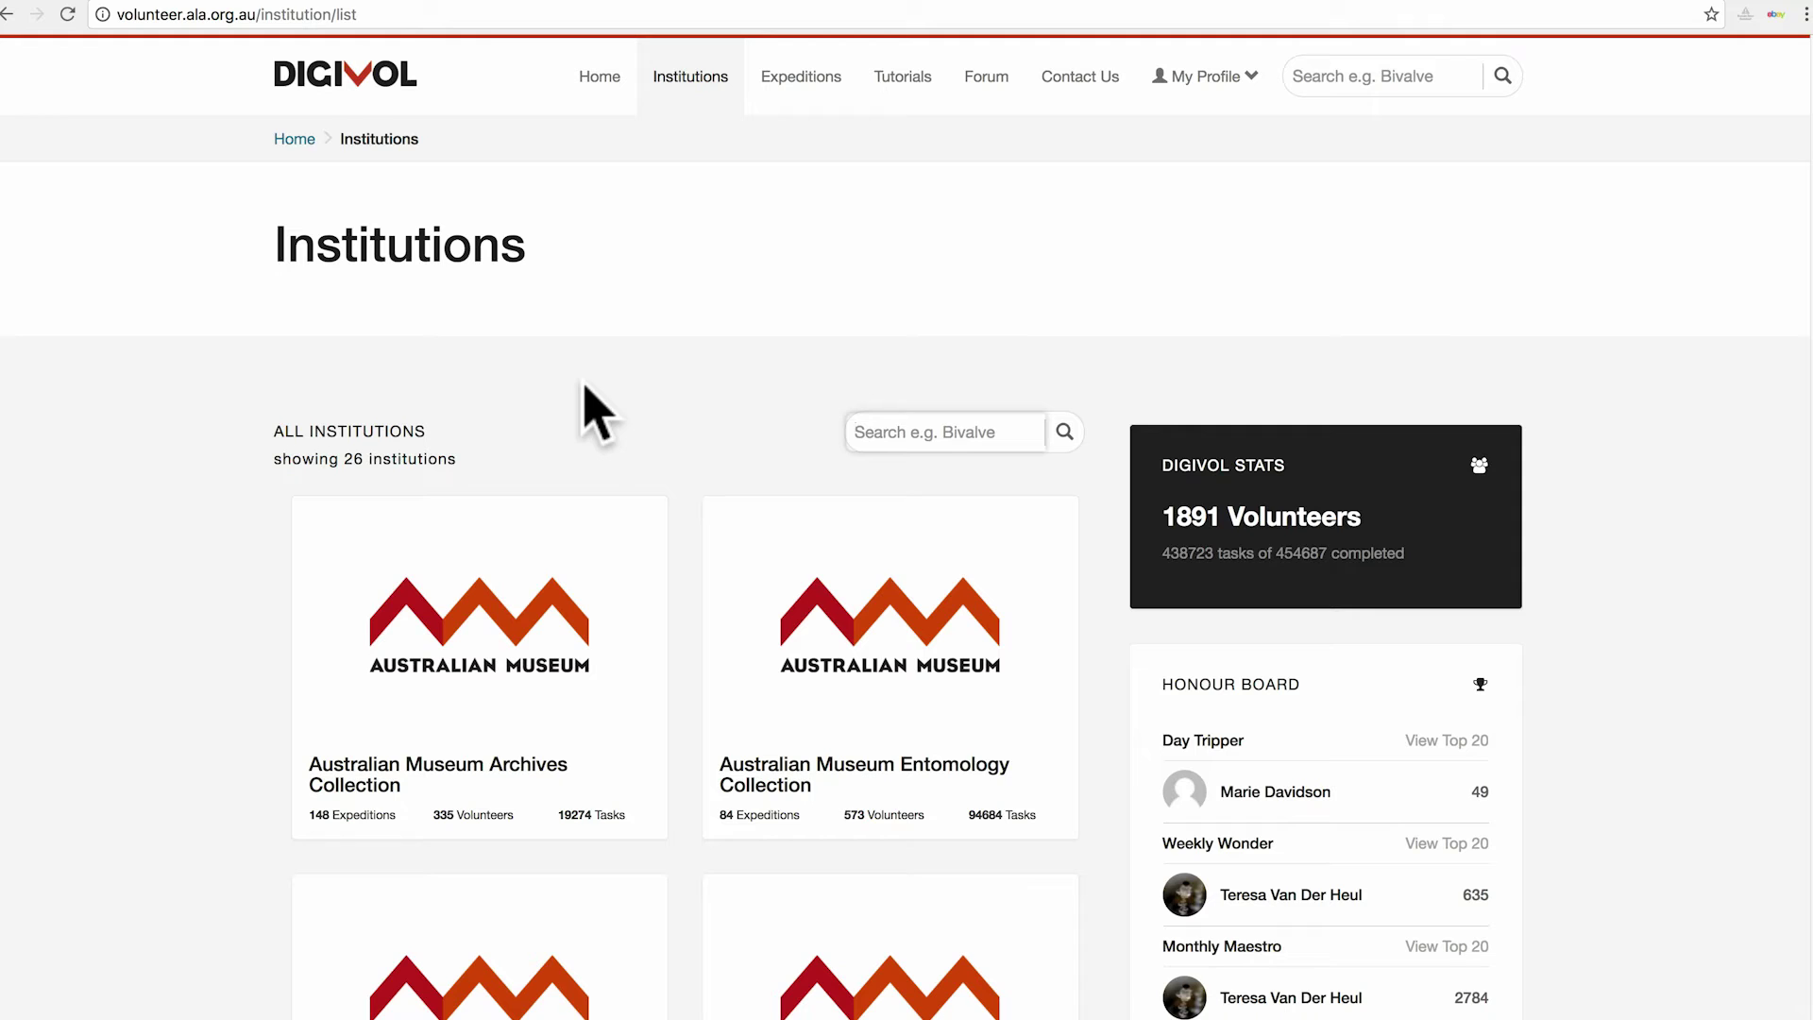
Open the Australian Museum Entomology Collection page and scroll through its 78 expeditions.
click(890, 659)
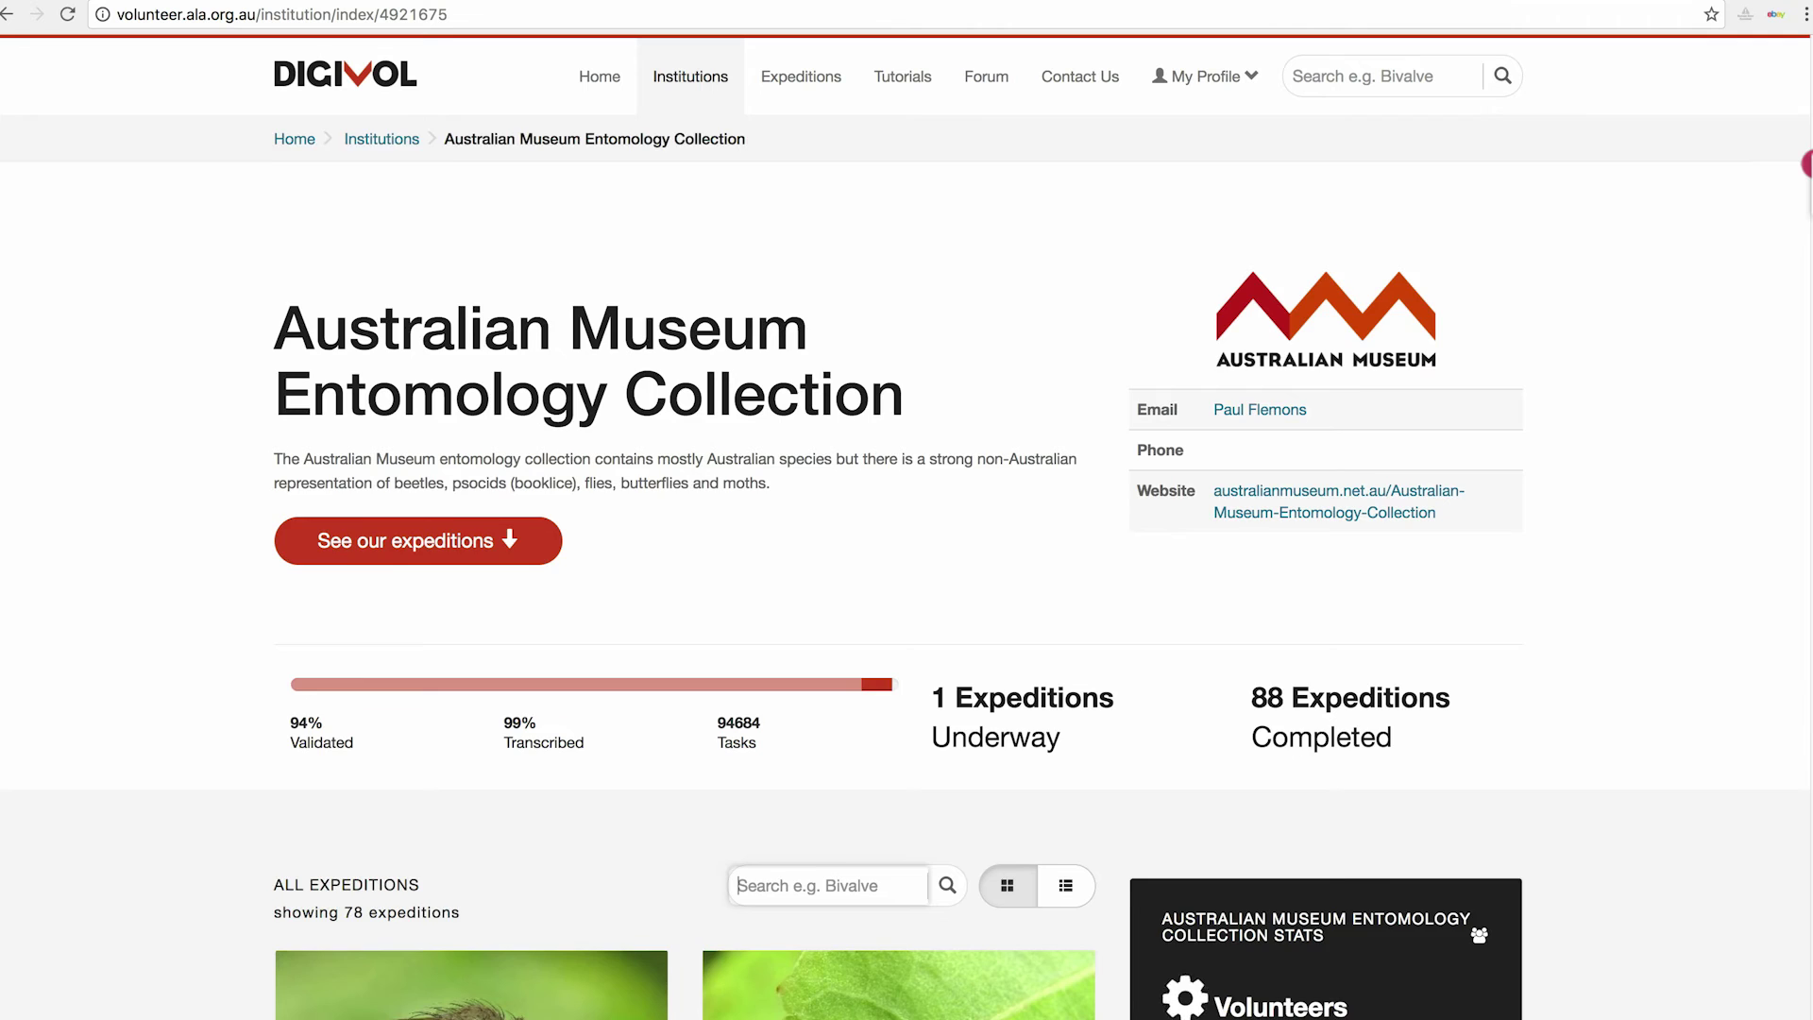
scroll(1808, 164, down, 5)
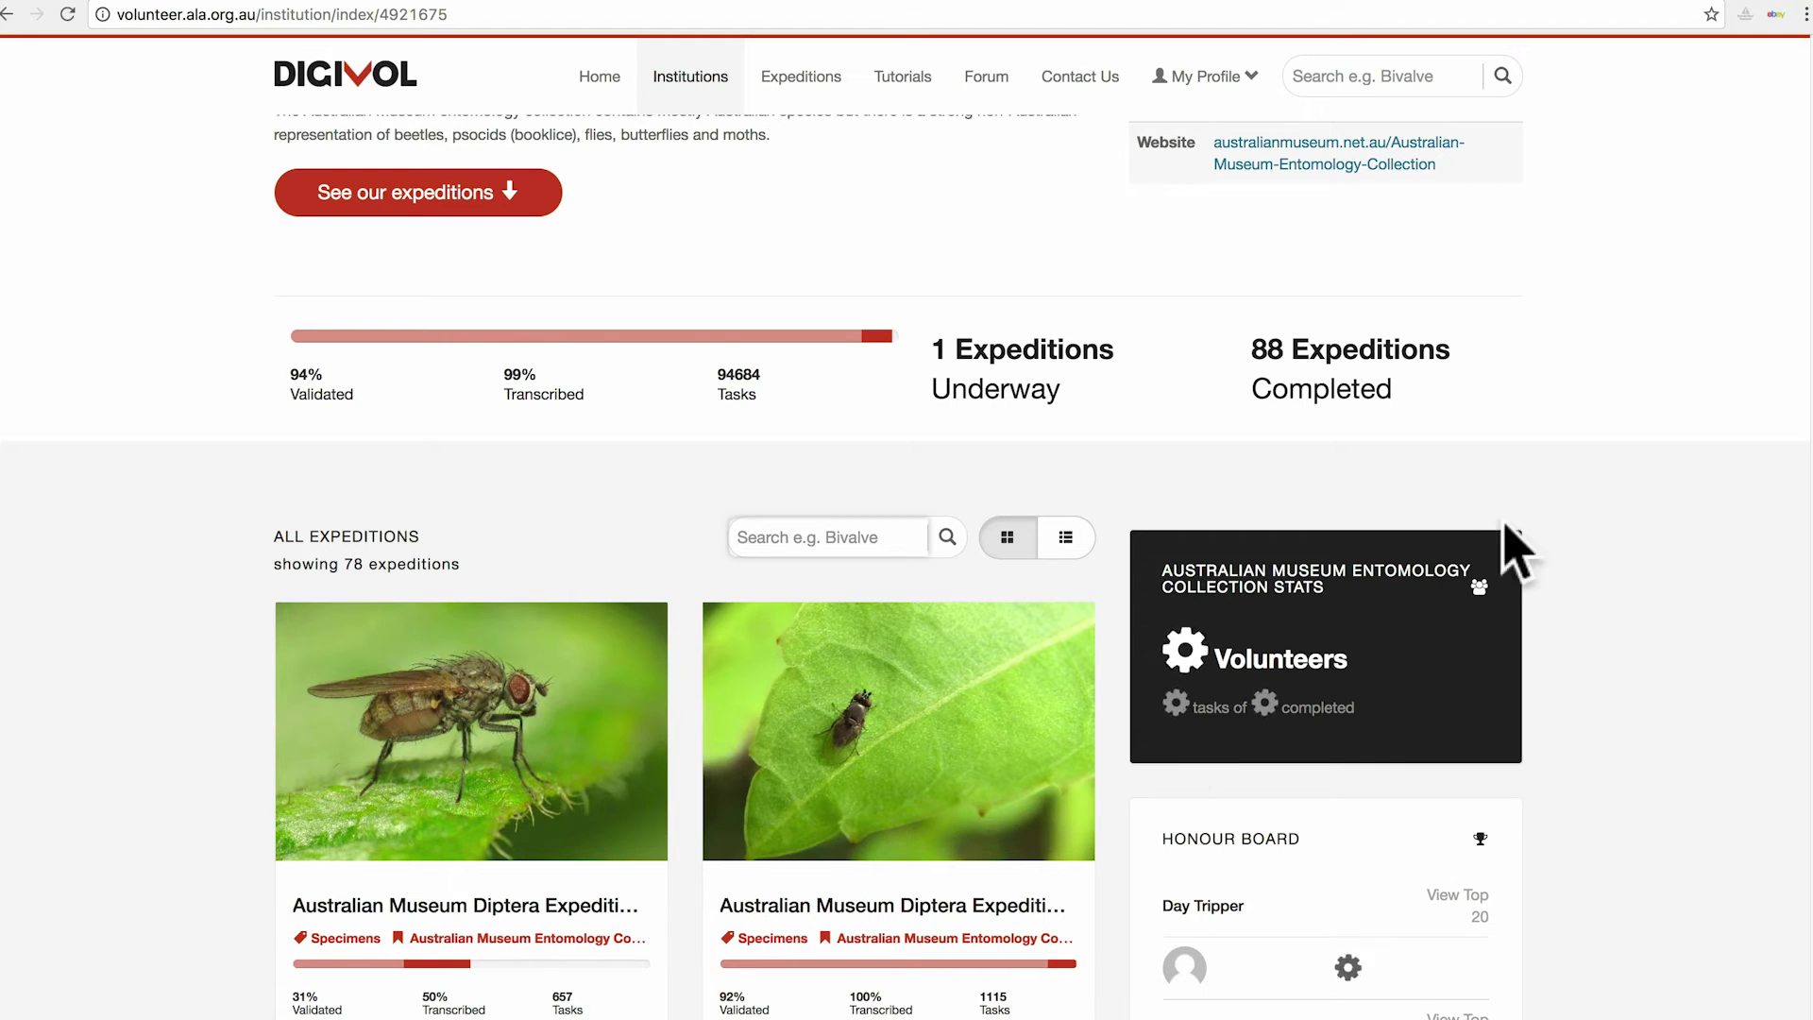
scroll(1808, 283, up, 2)
scroll(1808, 273, up, 3)
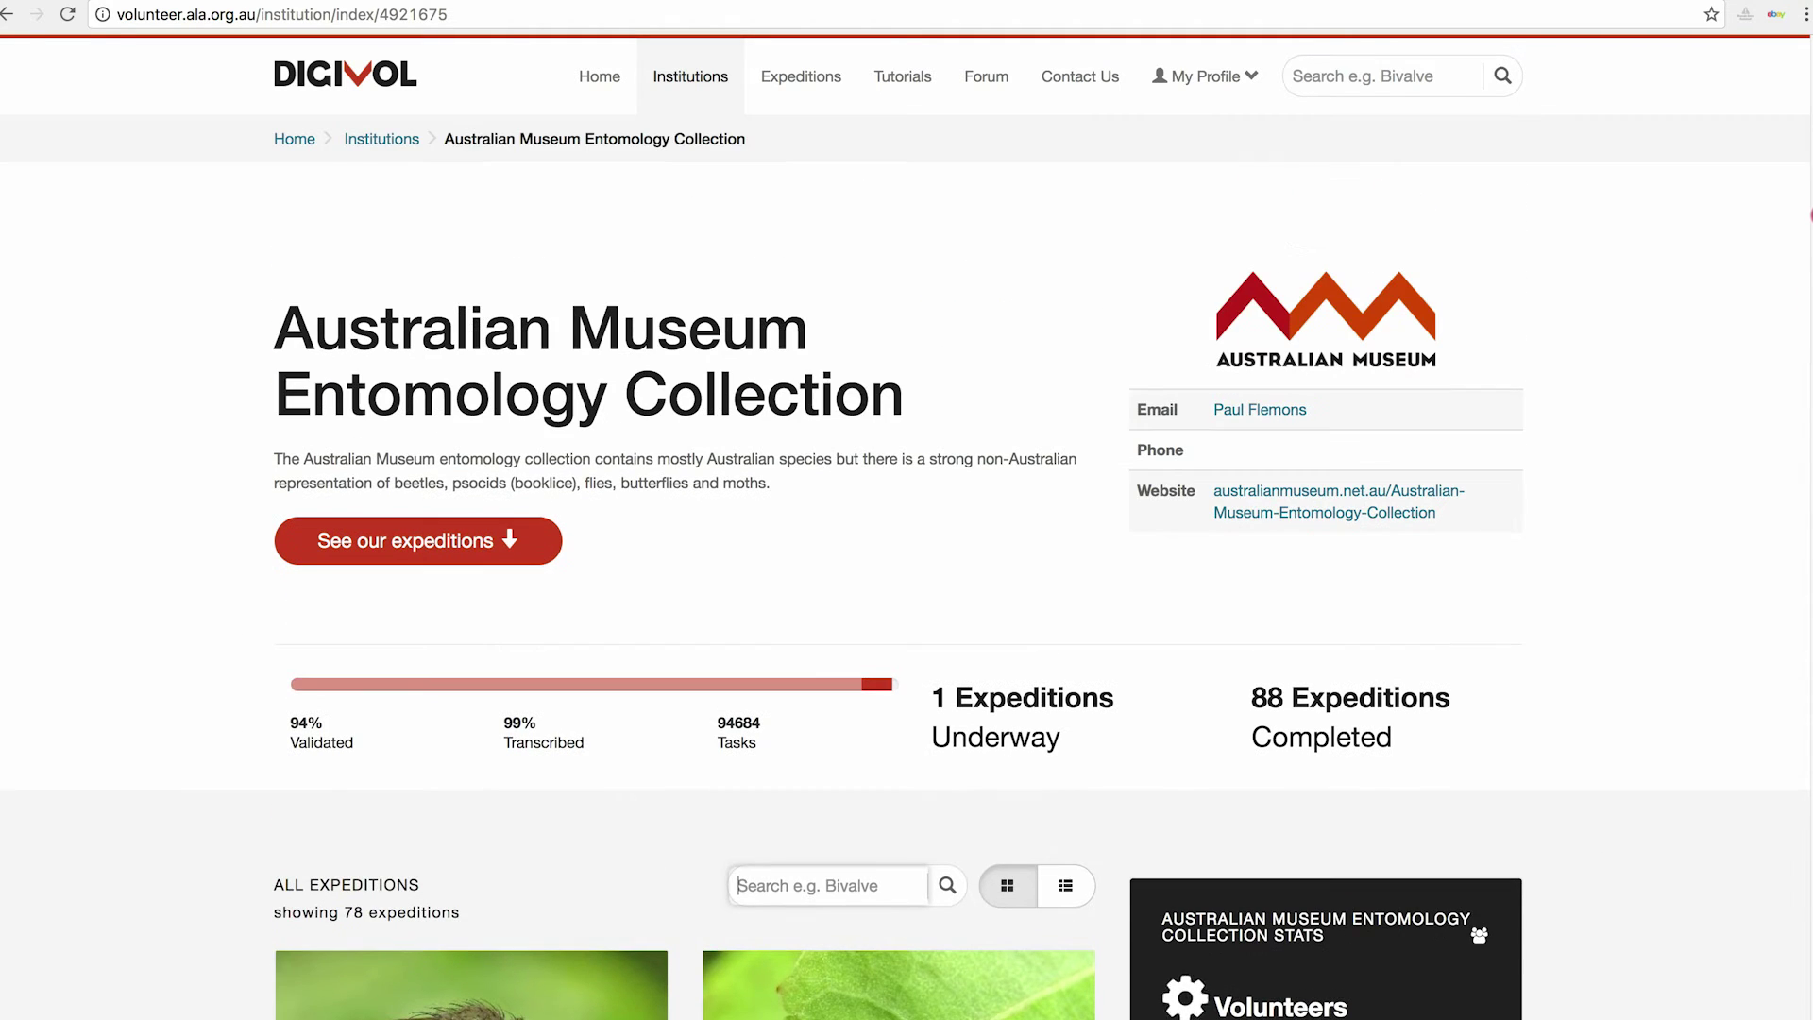
Open the Expeditions list of all 599 expeditions and scroll down and back up.
click(793, 83)
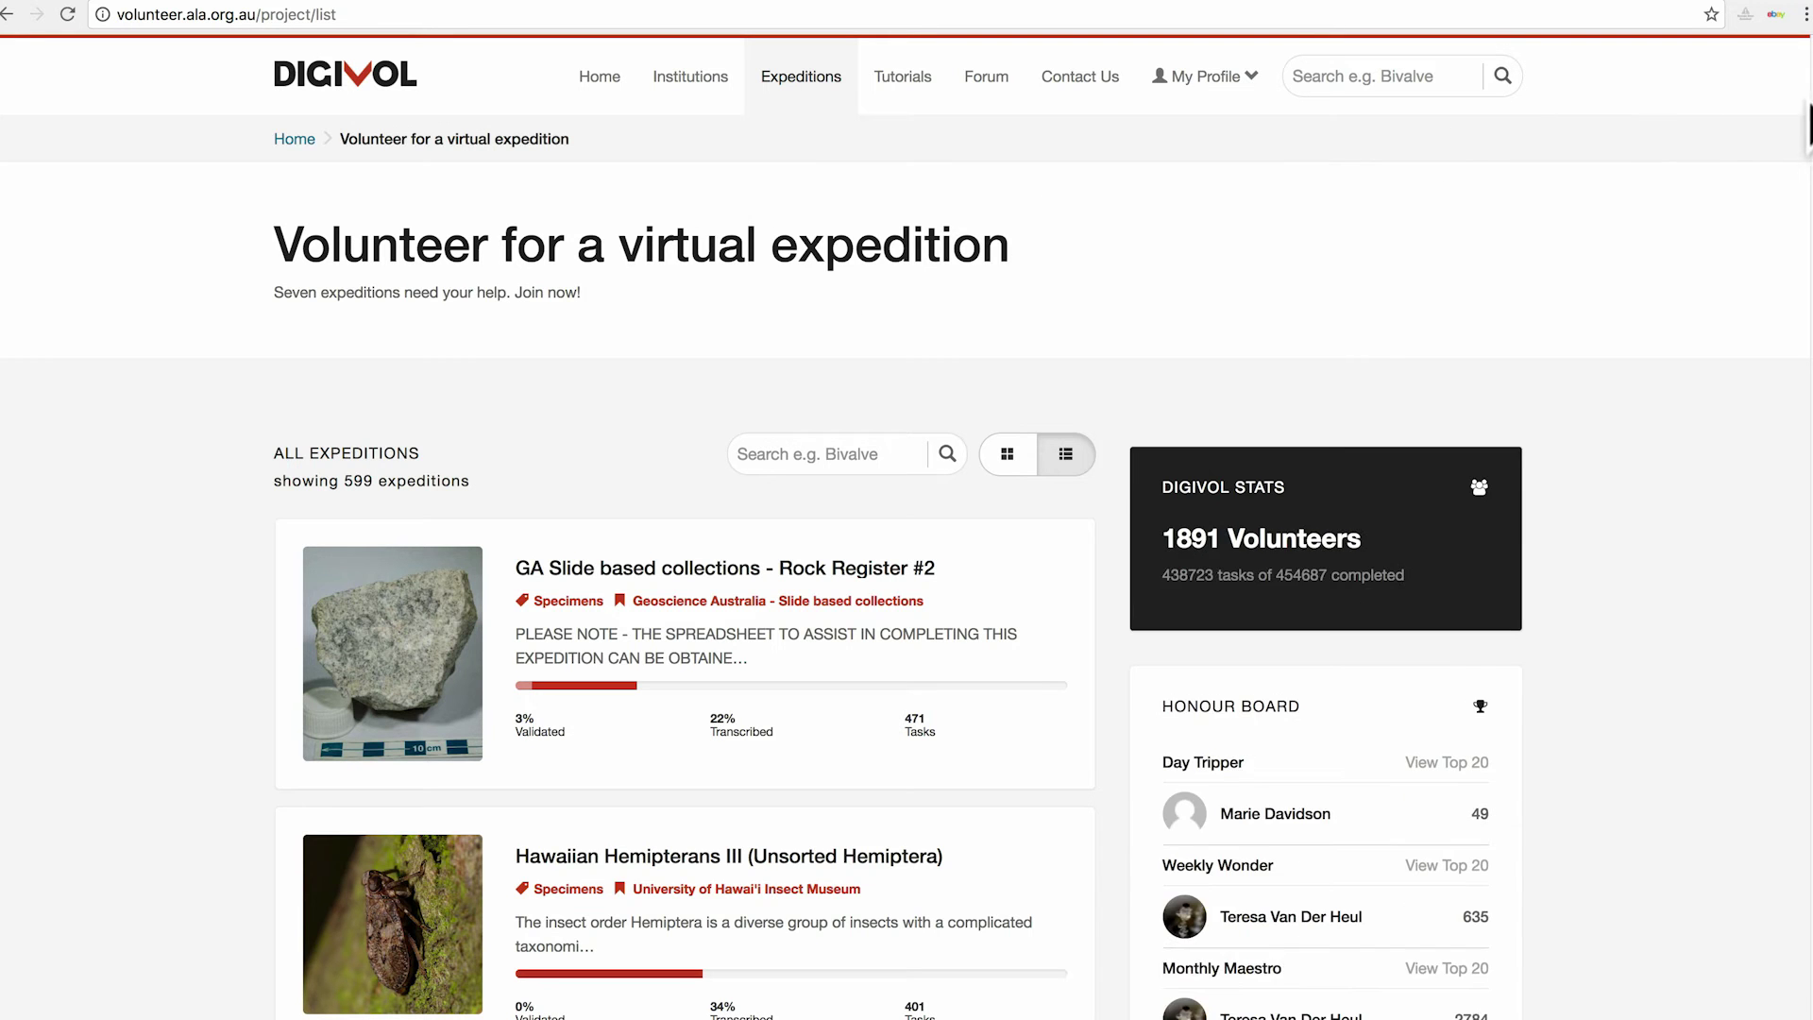
scroll(1775, 188, down, 7)
drag(1807, 196, 1805, 332)
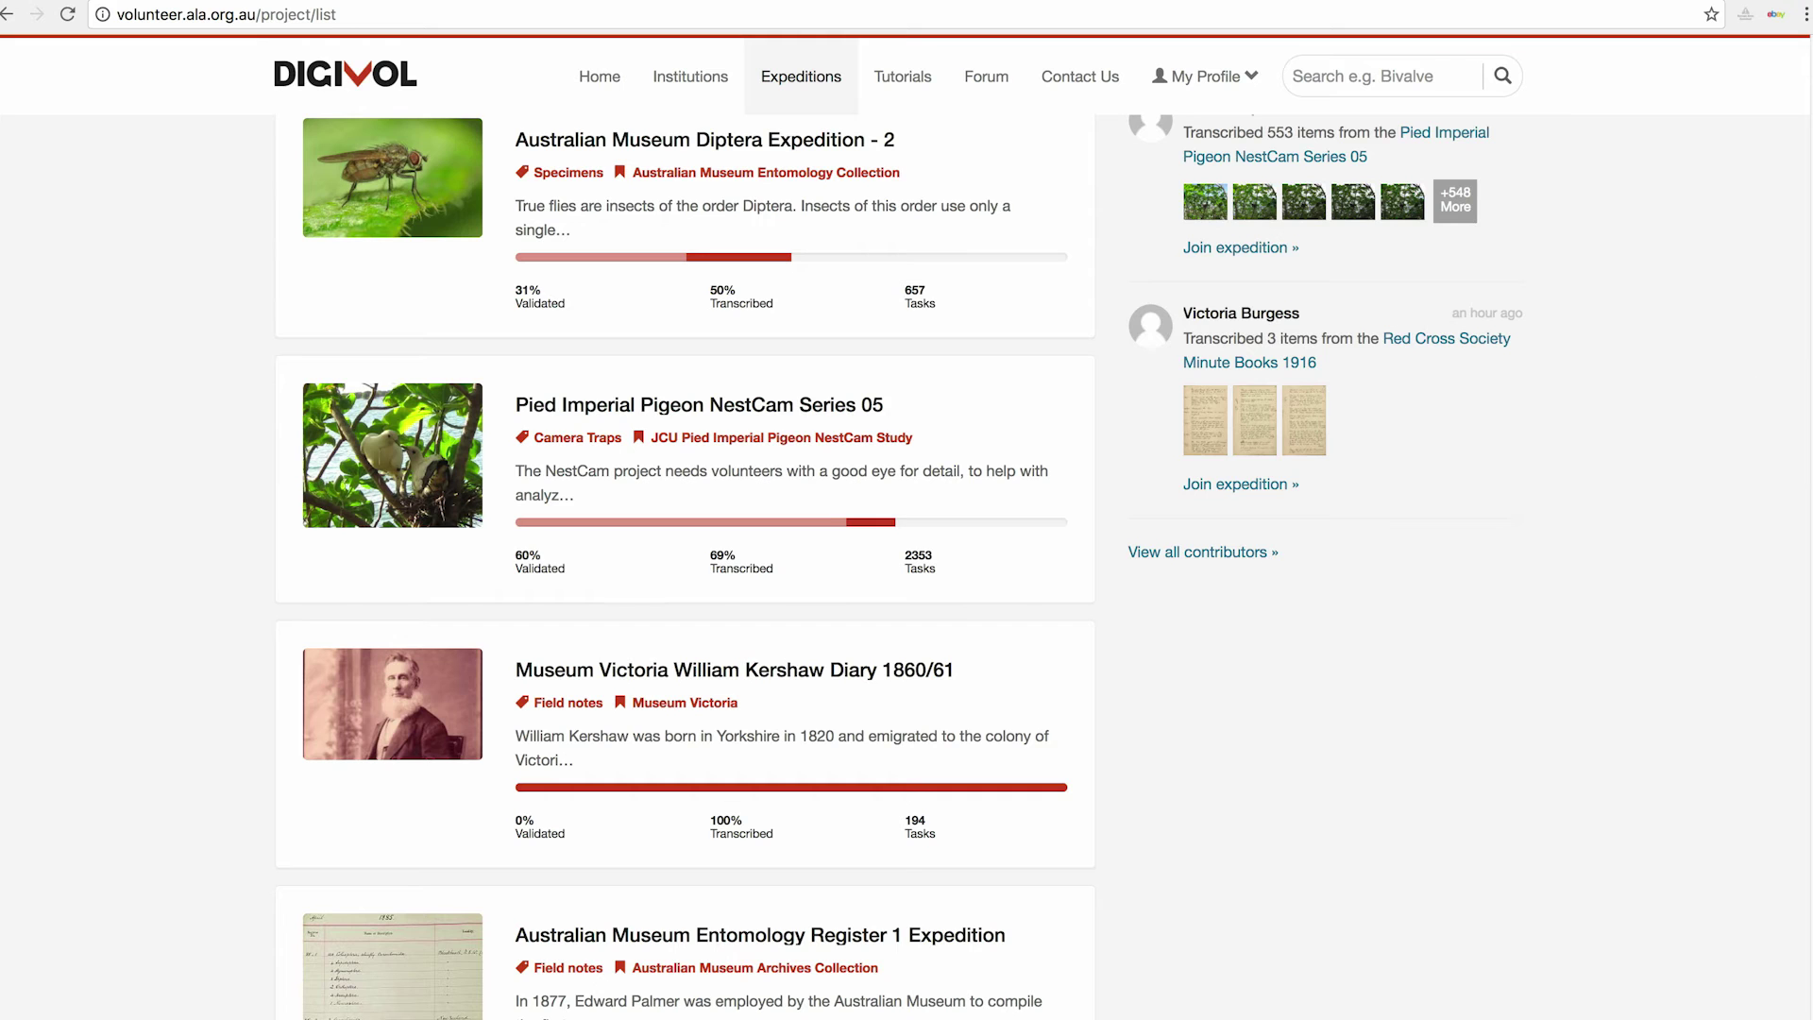
drag(1807, 378, 1805, 146)
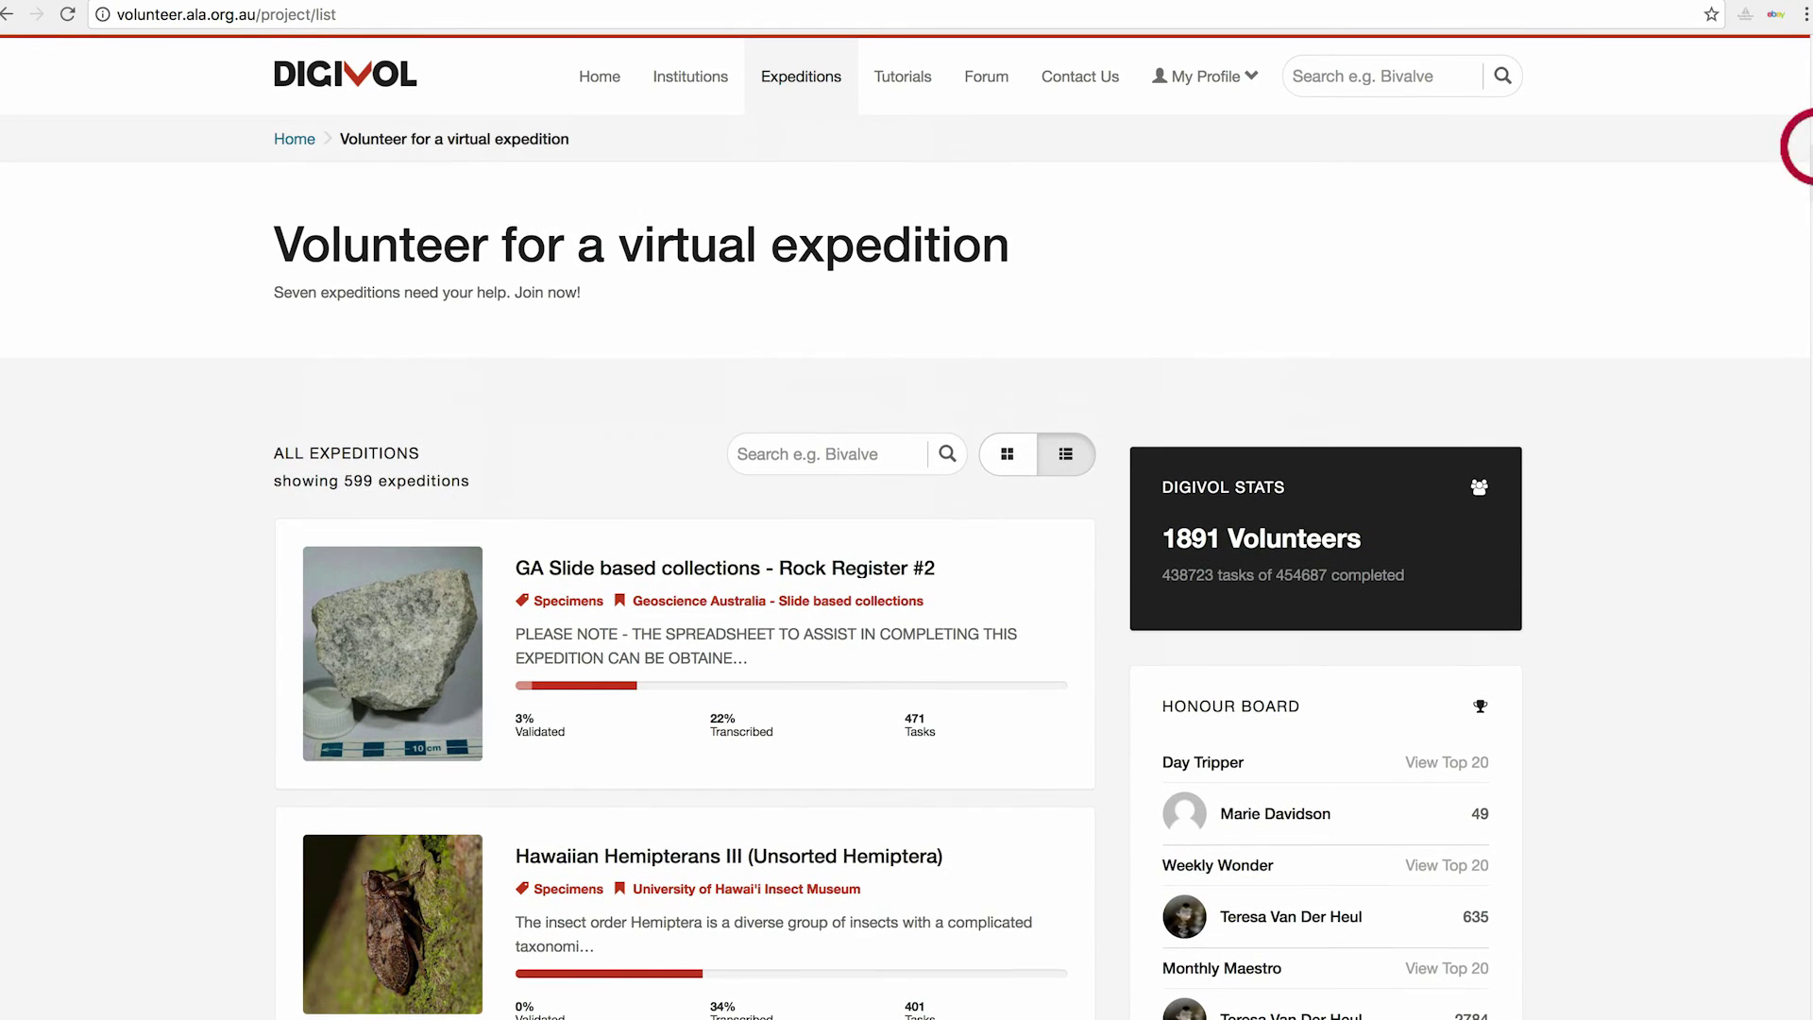
Open Tutorials and scroll through the institution-grouped guides, from ANIC Tutorials to Harvard University.
click(904, 83)
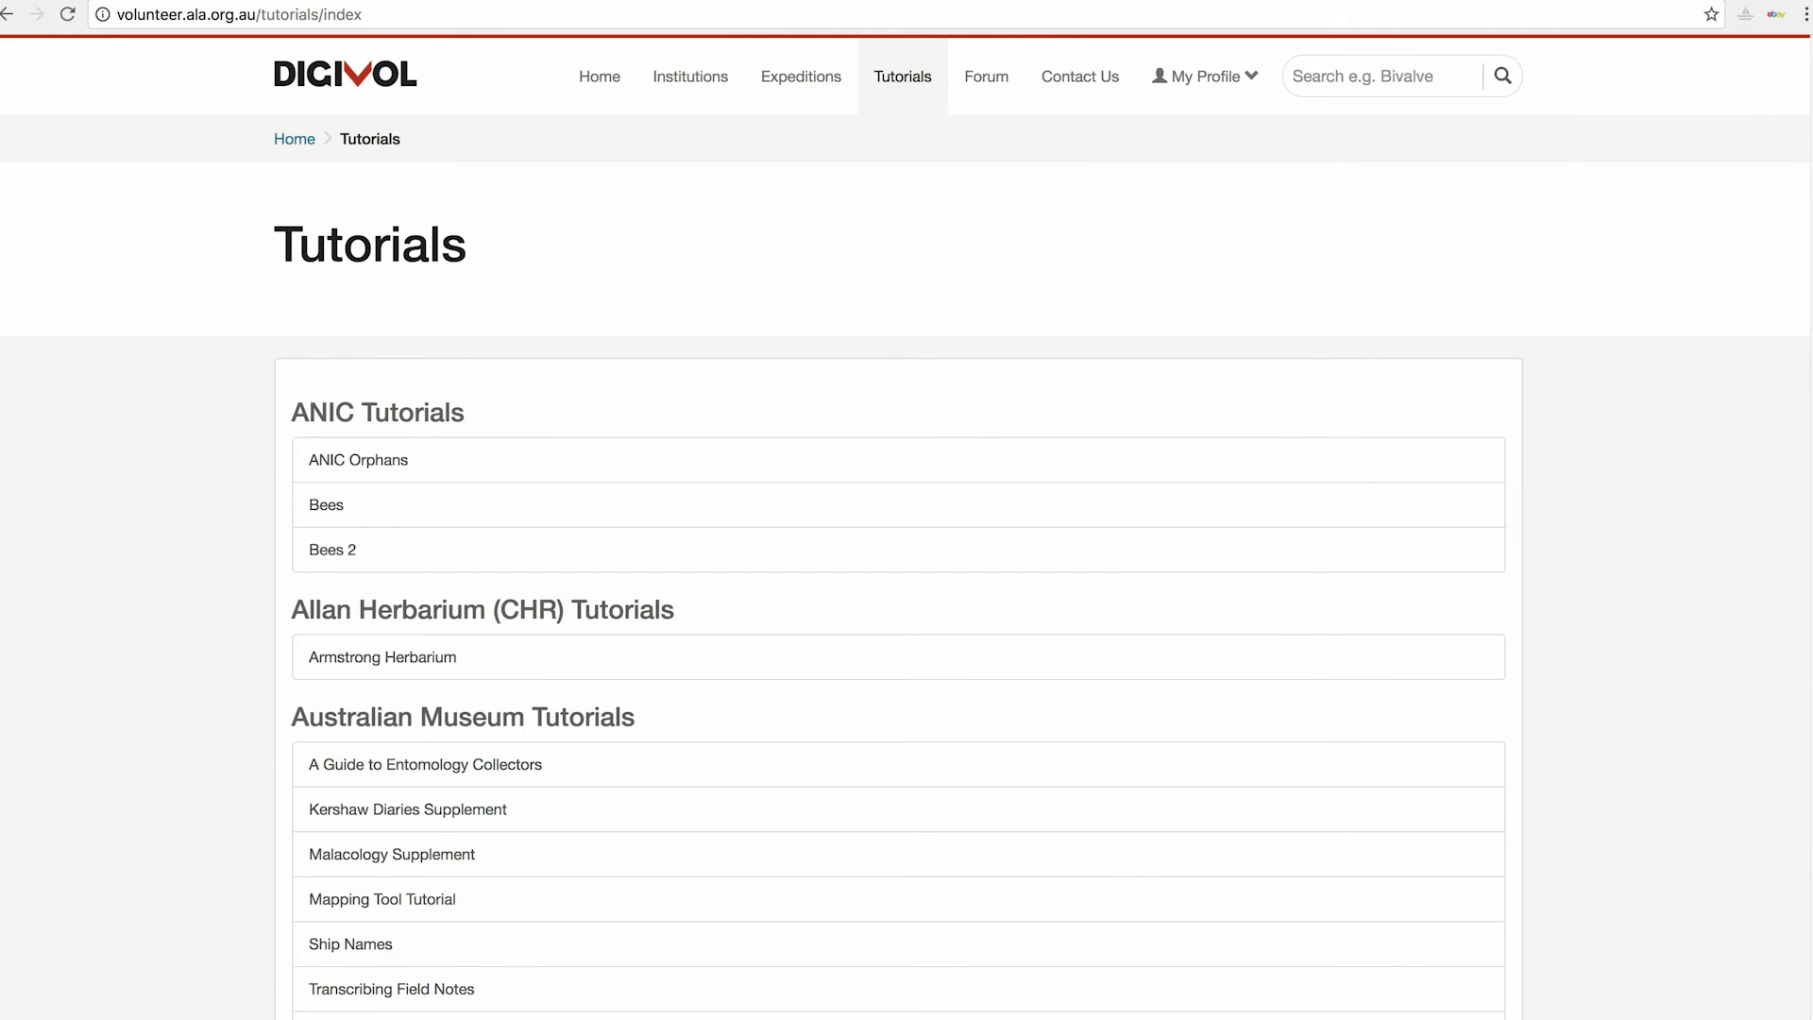
drag(1808, 64, 1806, 115)
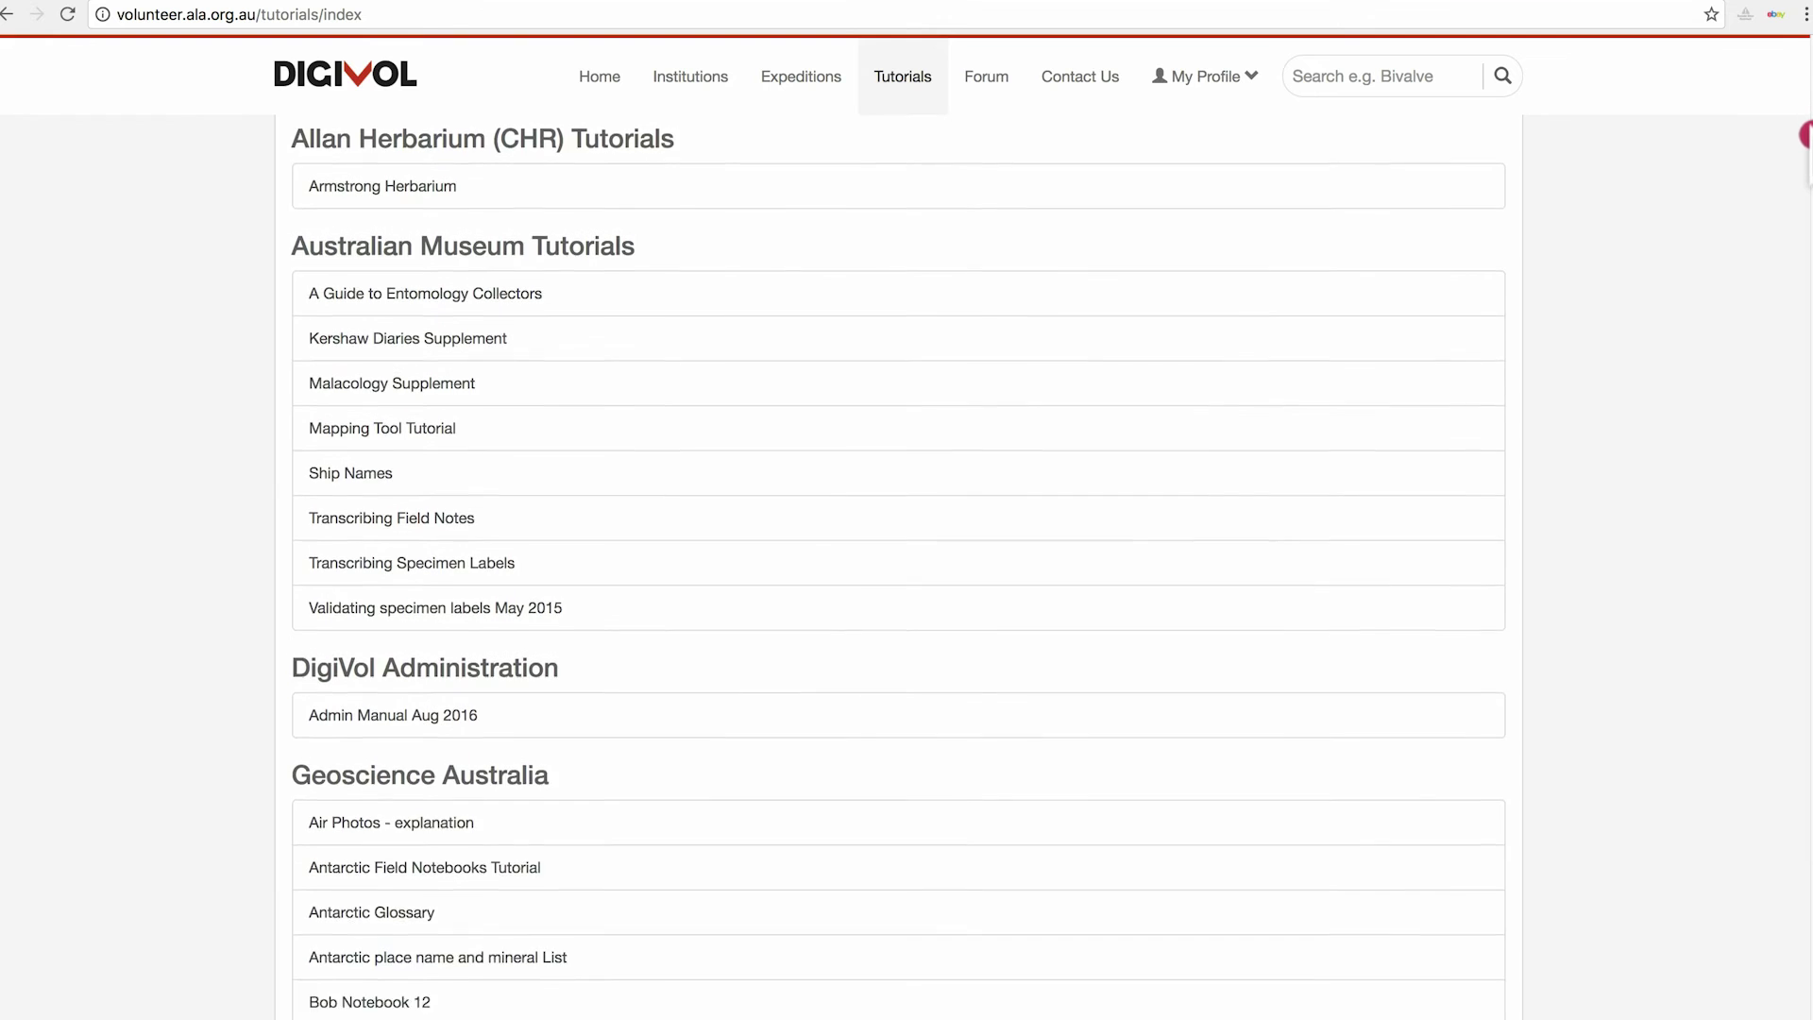
drag(1805, 137, 1809, 66)
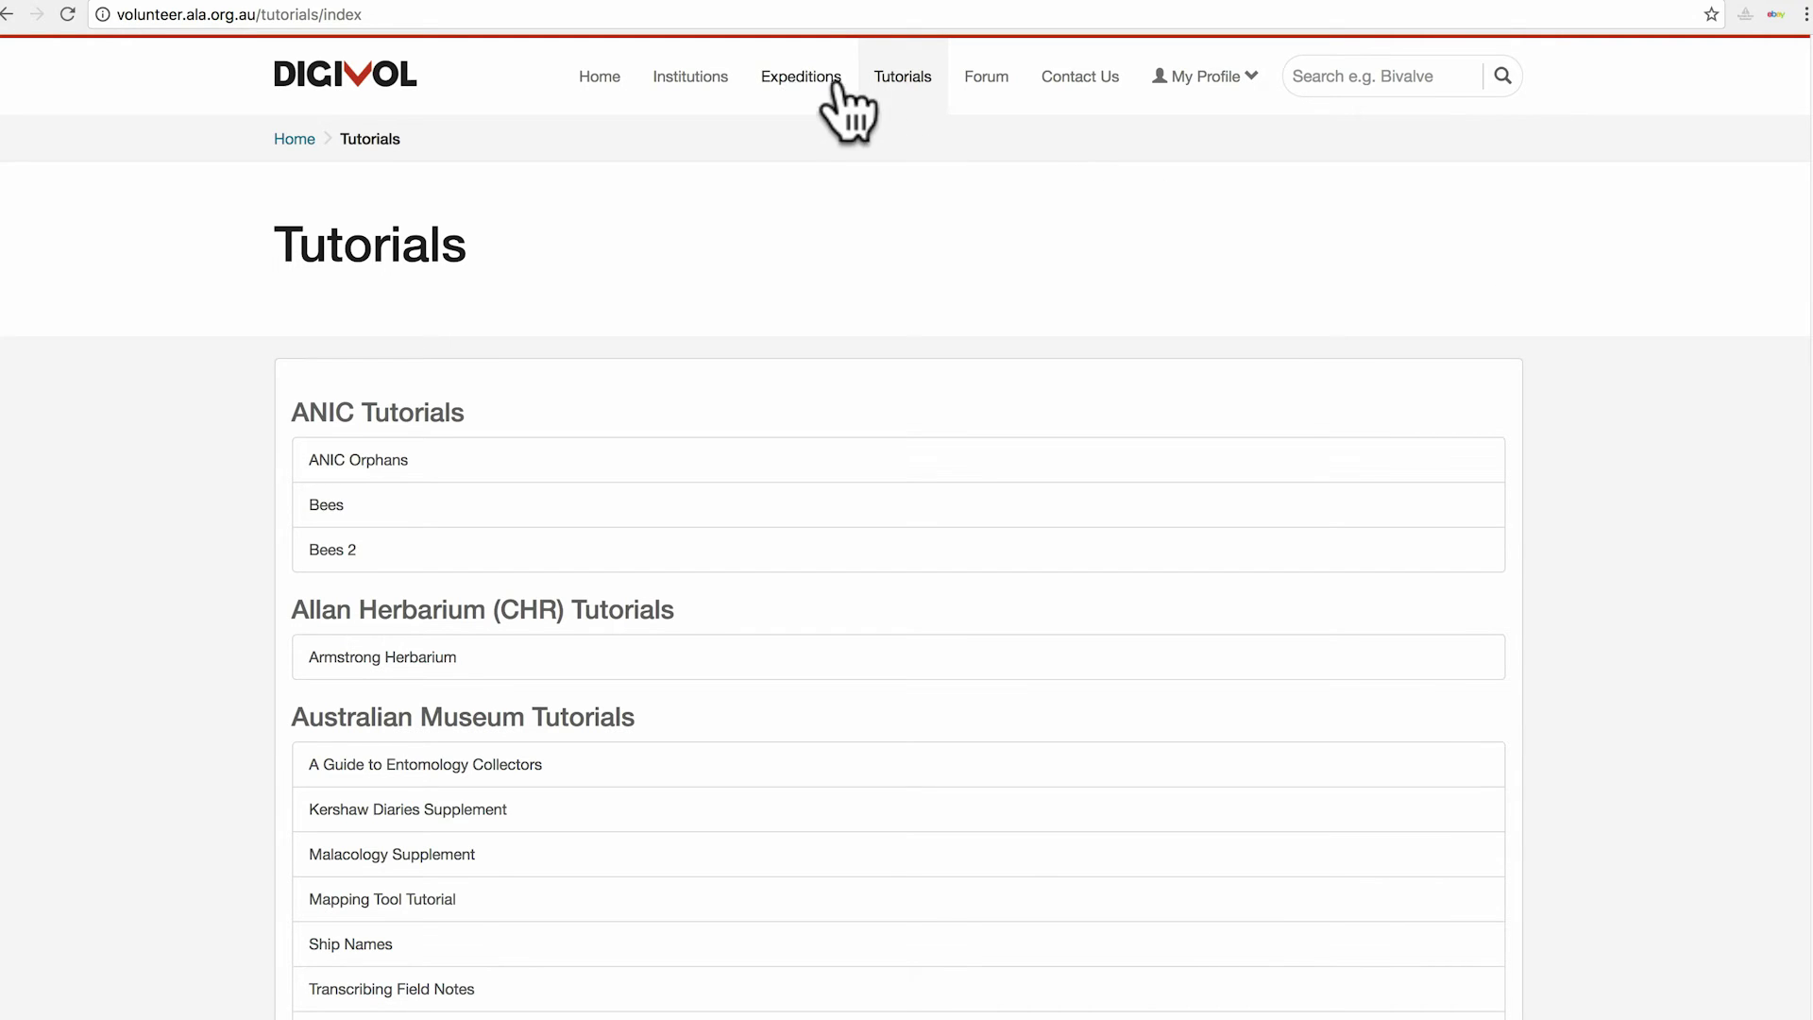
Go to the Contact Us page listing DigiVol and Atlas of Living Australia help contacts.
click(987, 77)
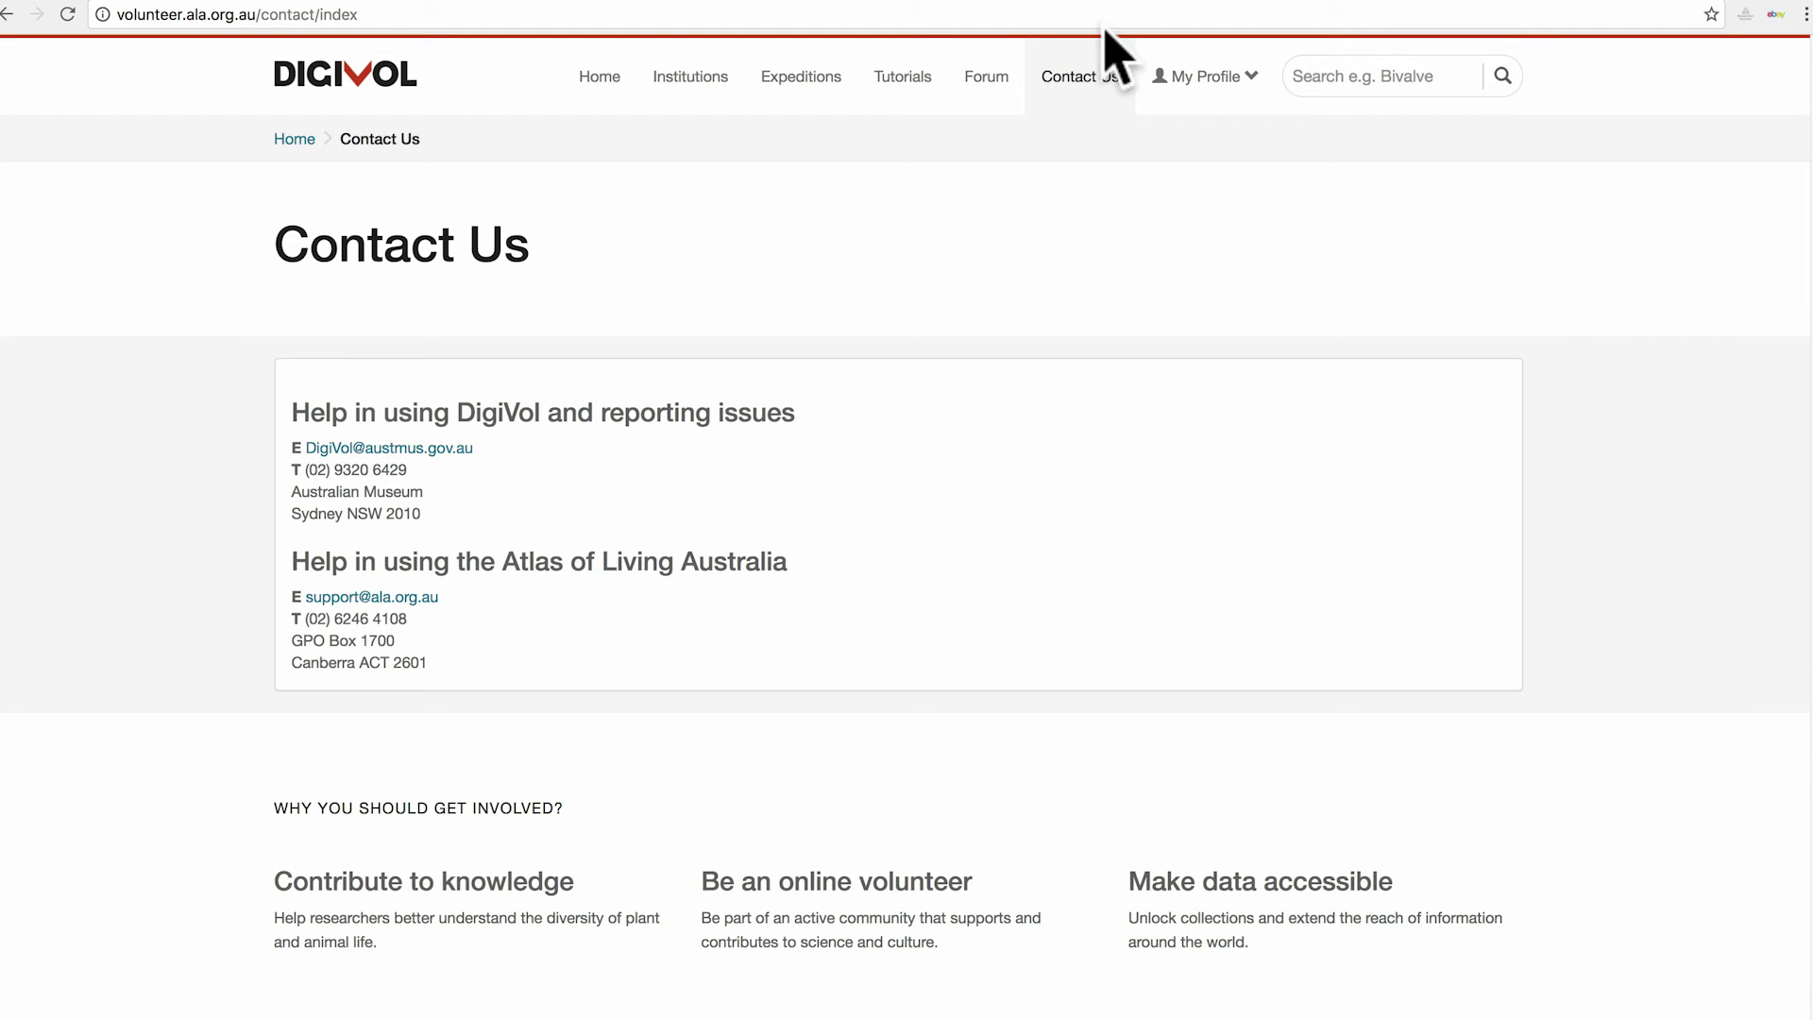
Check View Profile, then open the Notebook showing 107 transcribed tasks and 9 expeditions.
click(1213, 79)
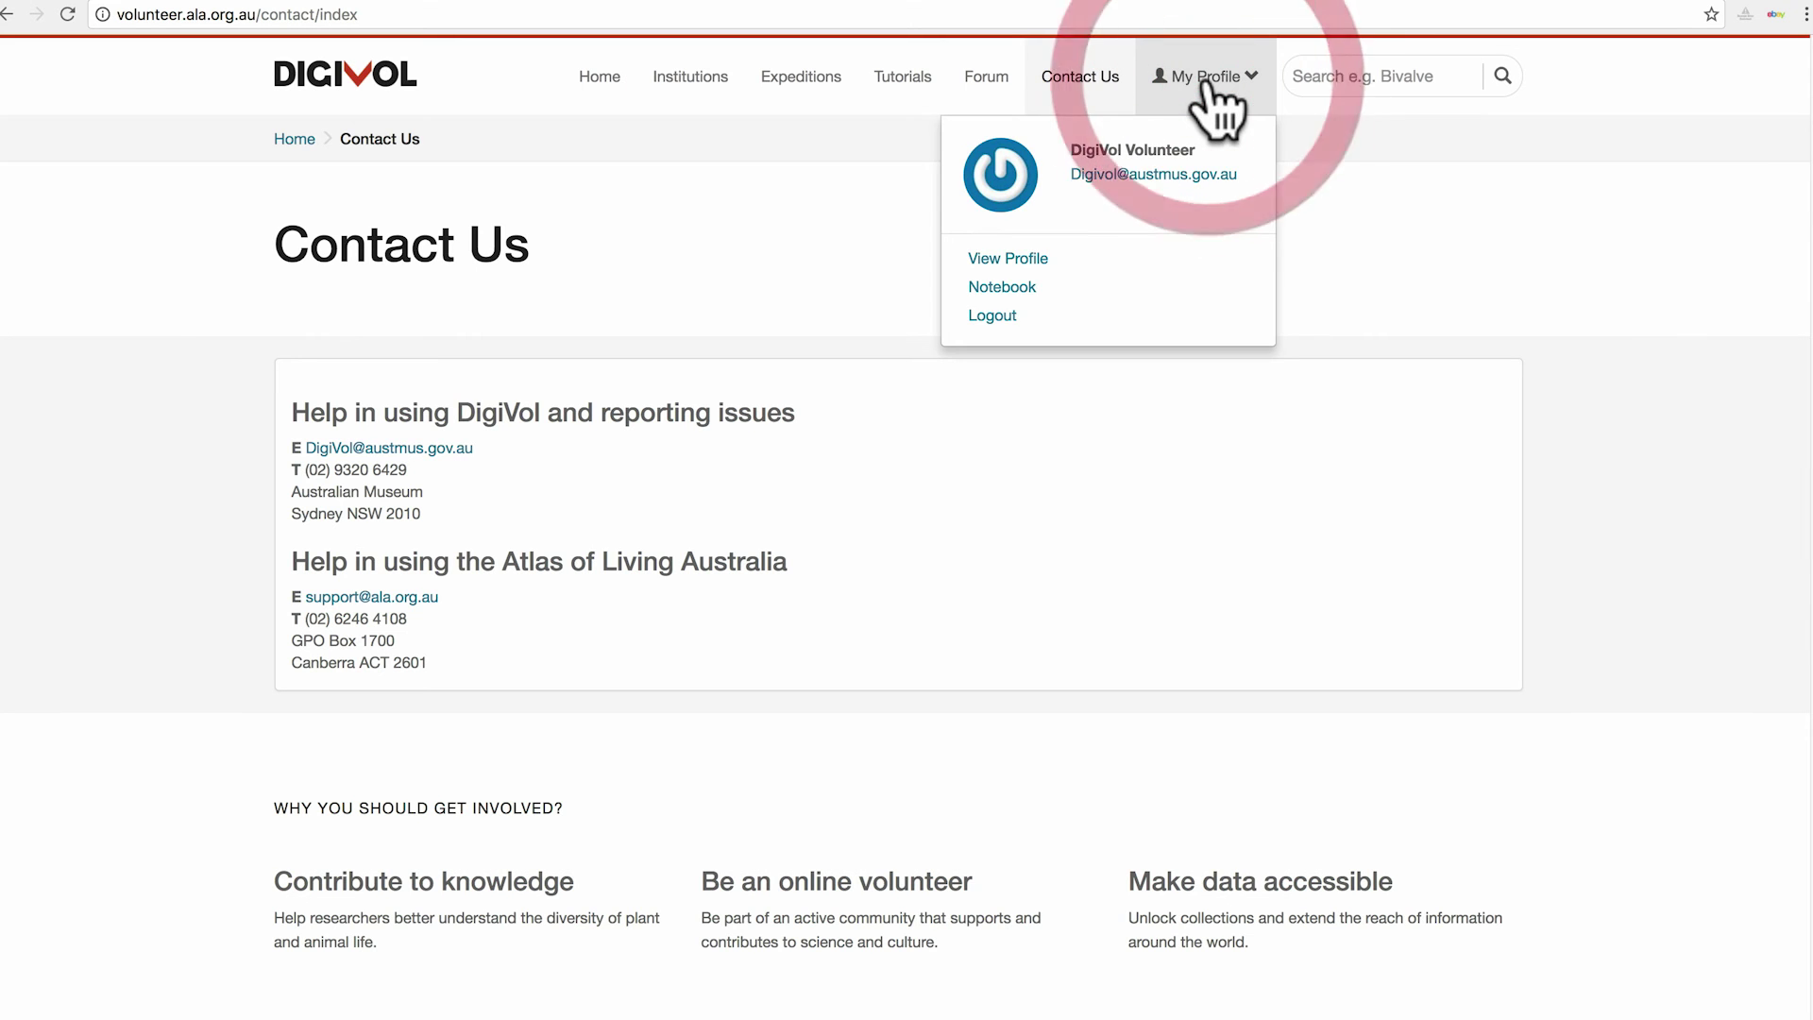
click(1020, 259)
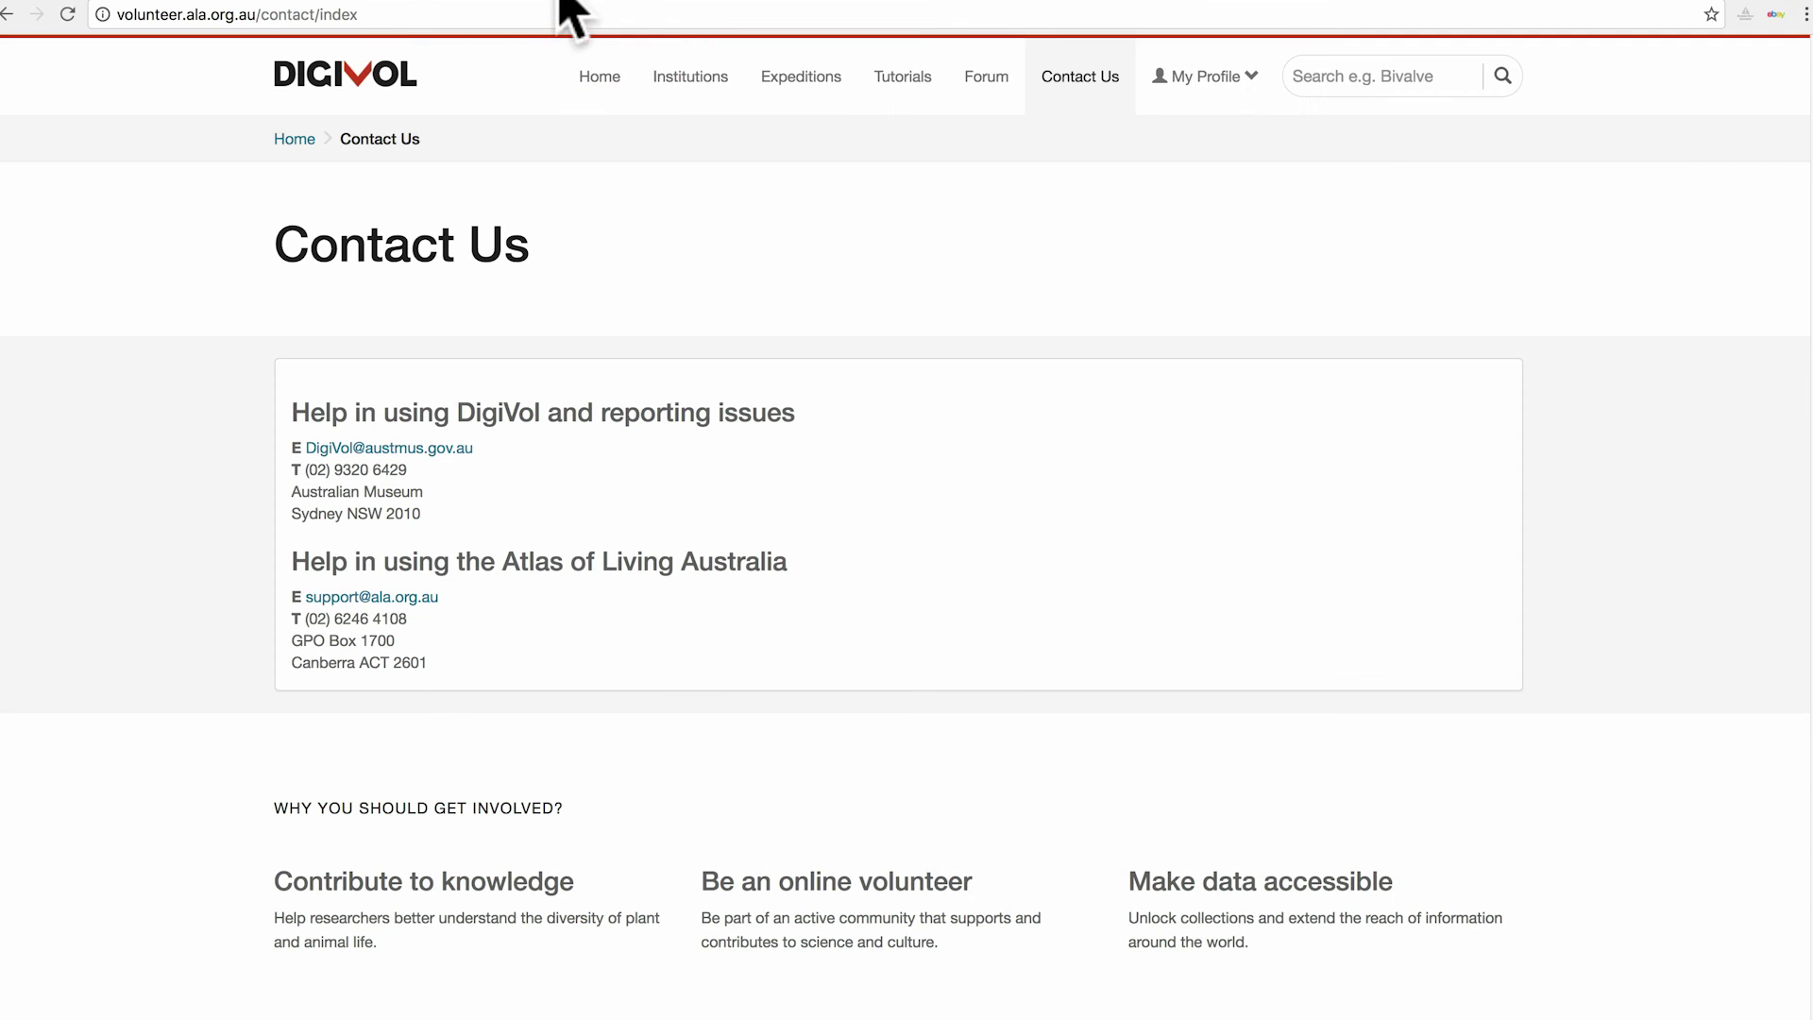
click(1216, 75)
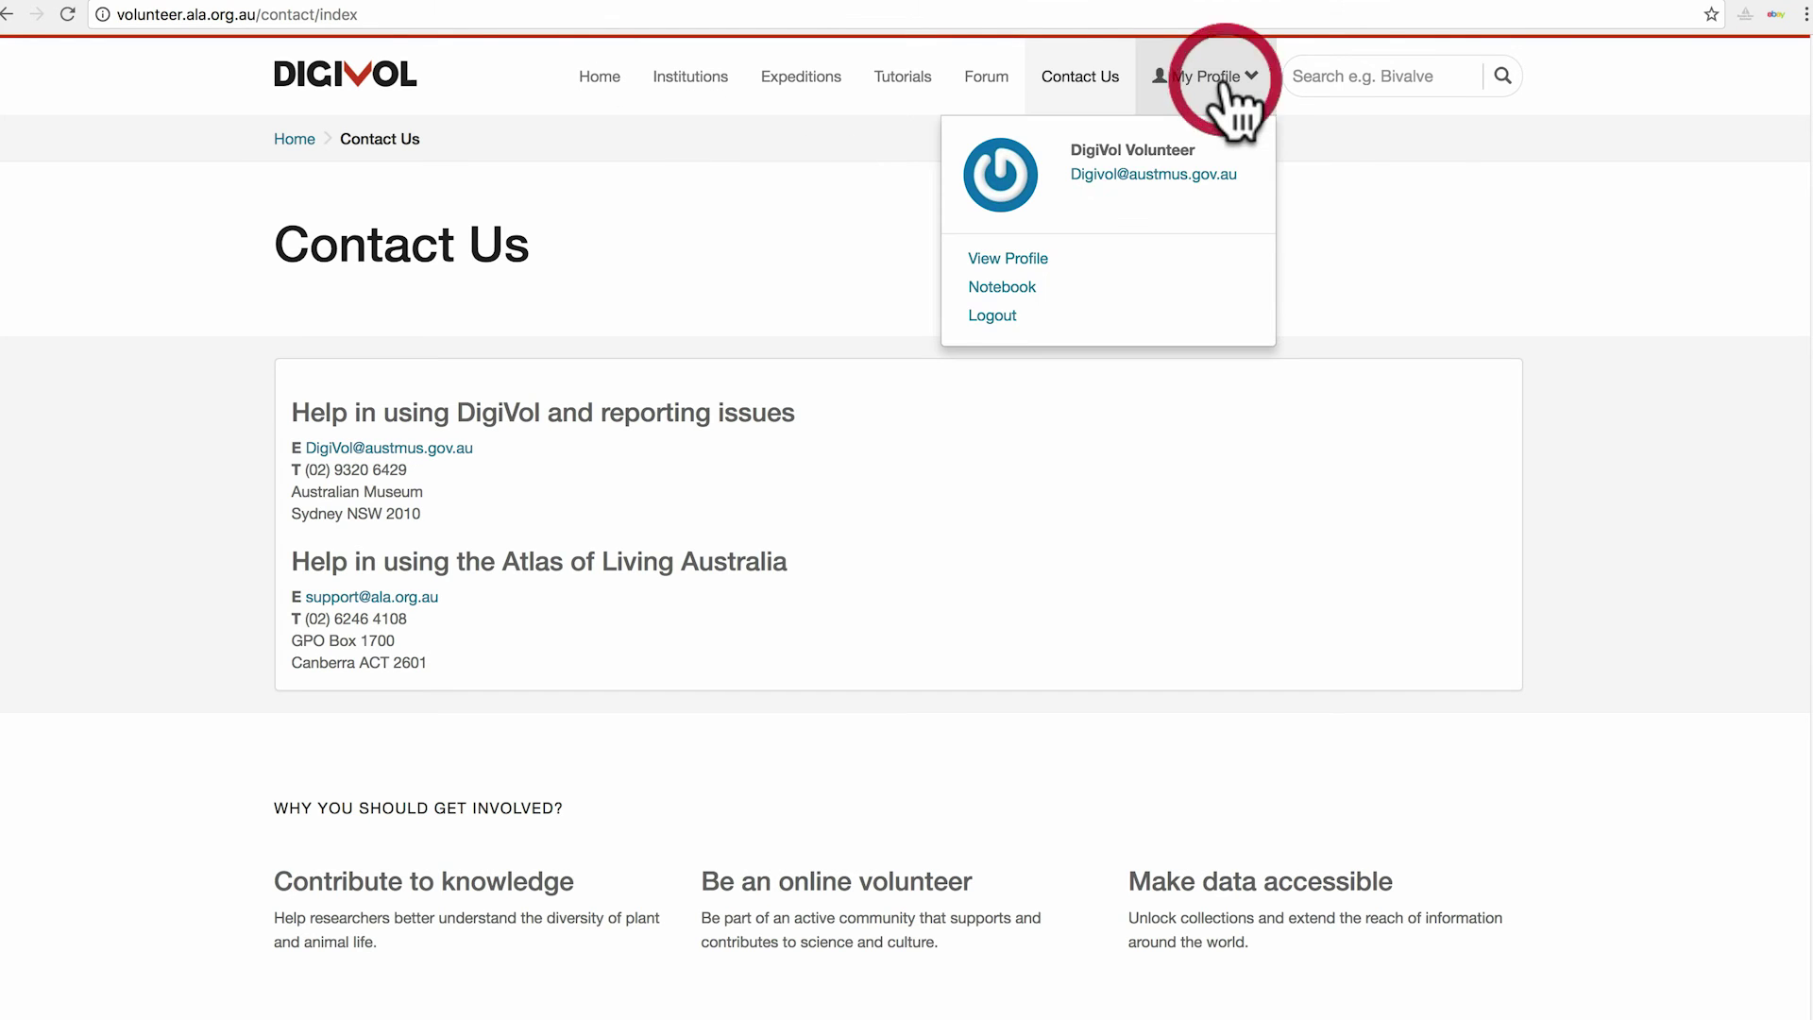
click(1006, 287)
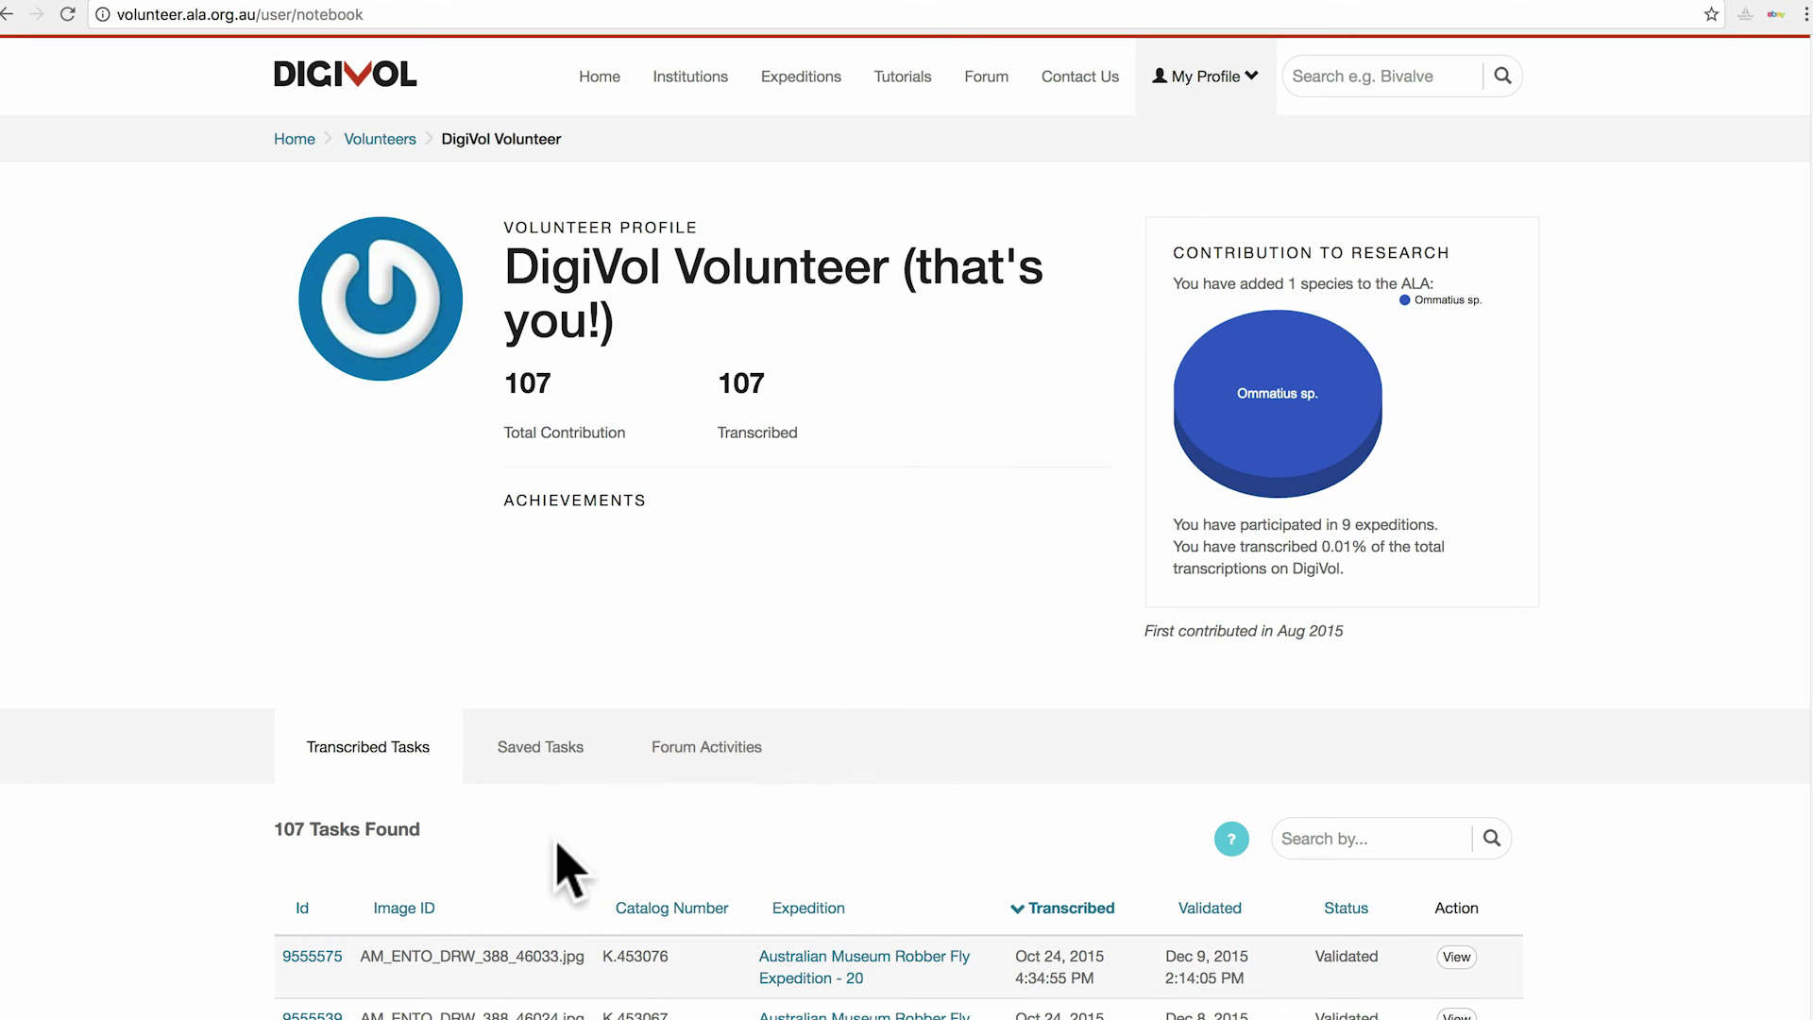
From Home, open the Australian Museum Diptera Expedition - 2 page with 657 tasks.
click(589, 77)
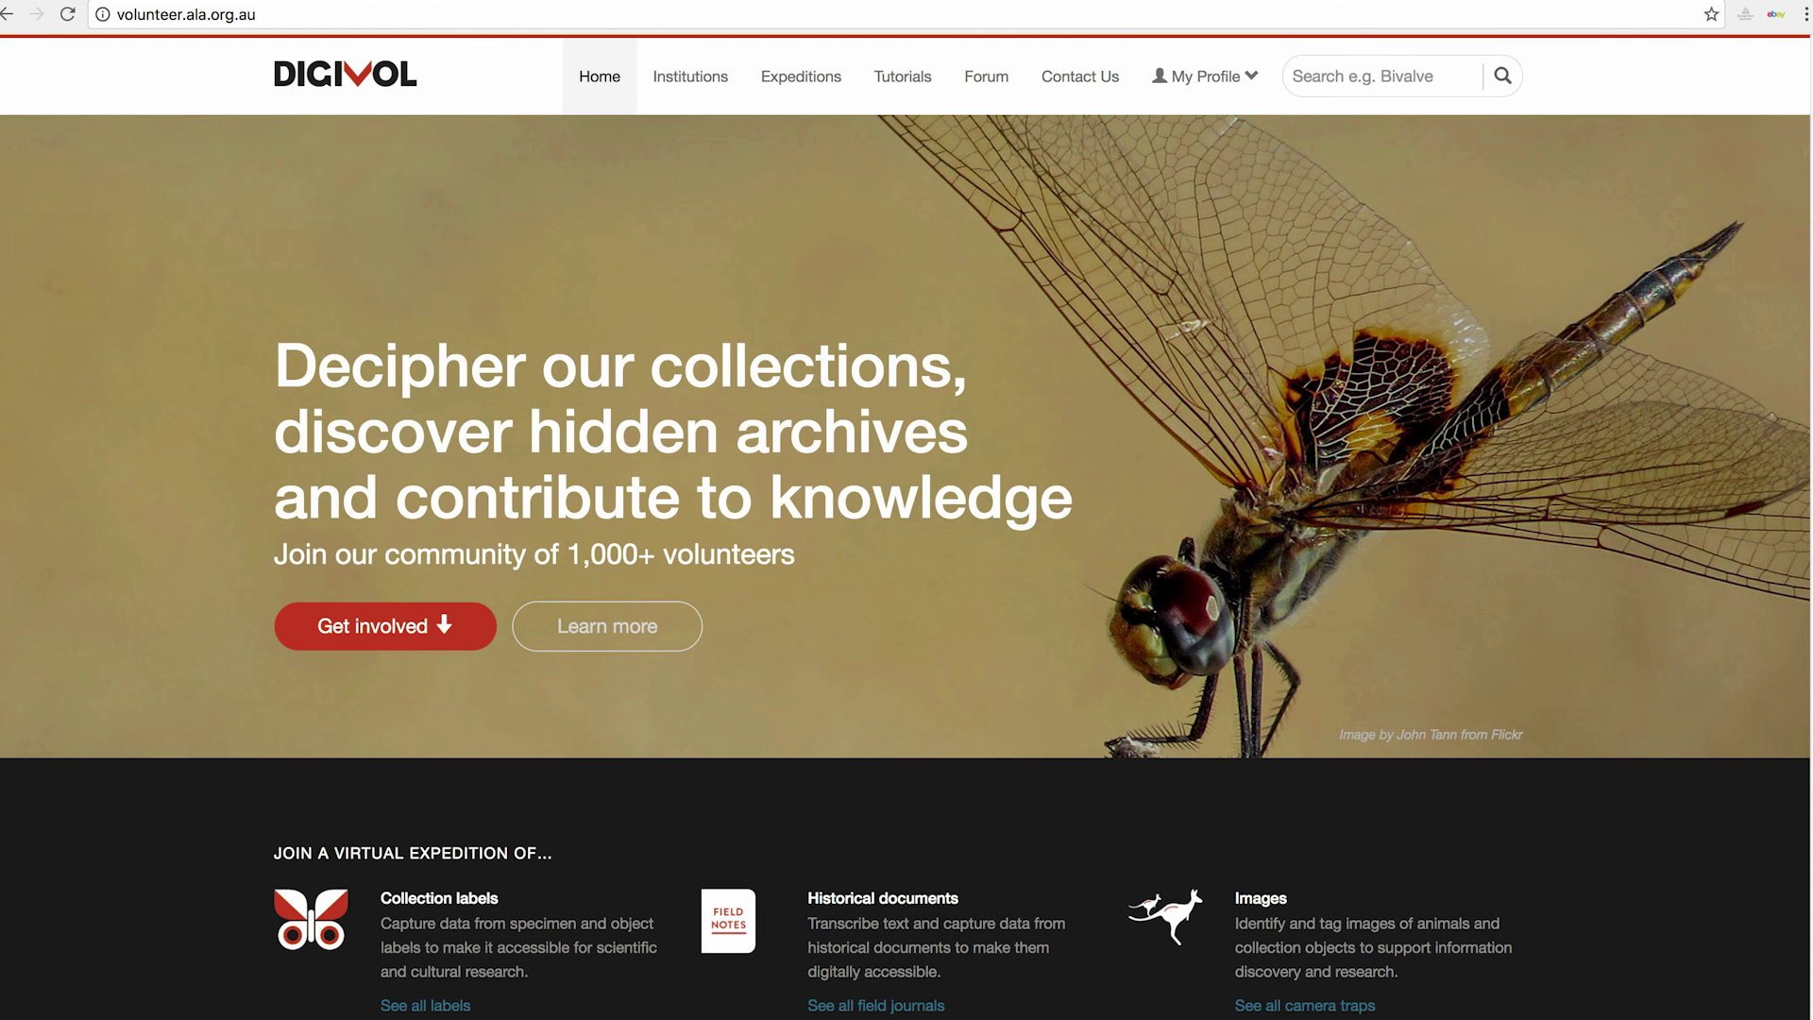
drag(1808, 206, 1808, 741)
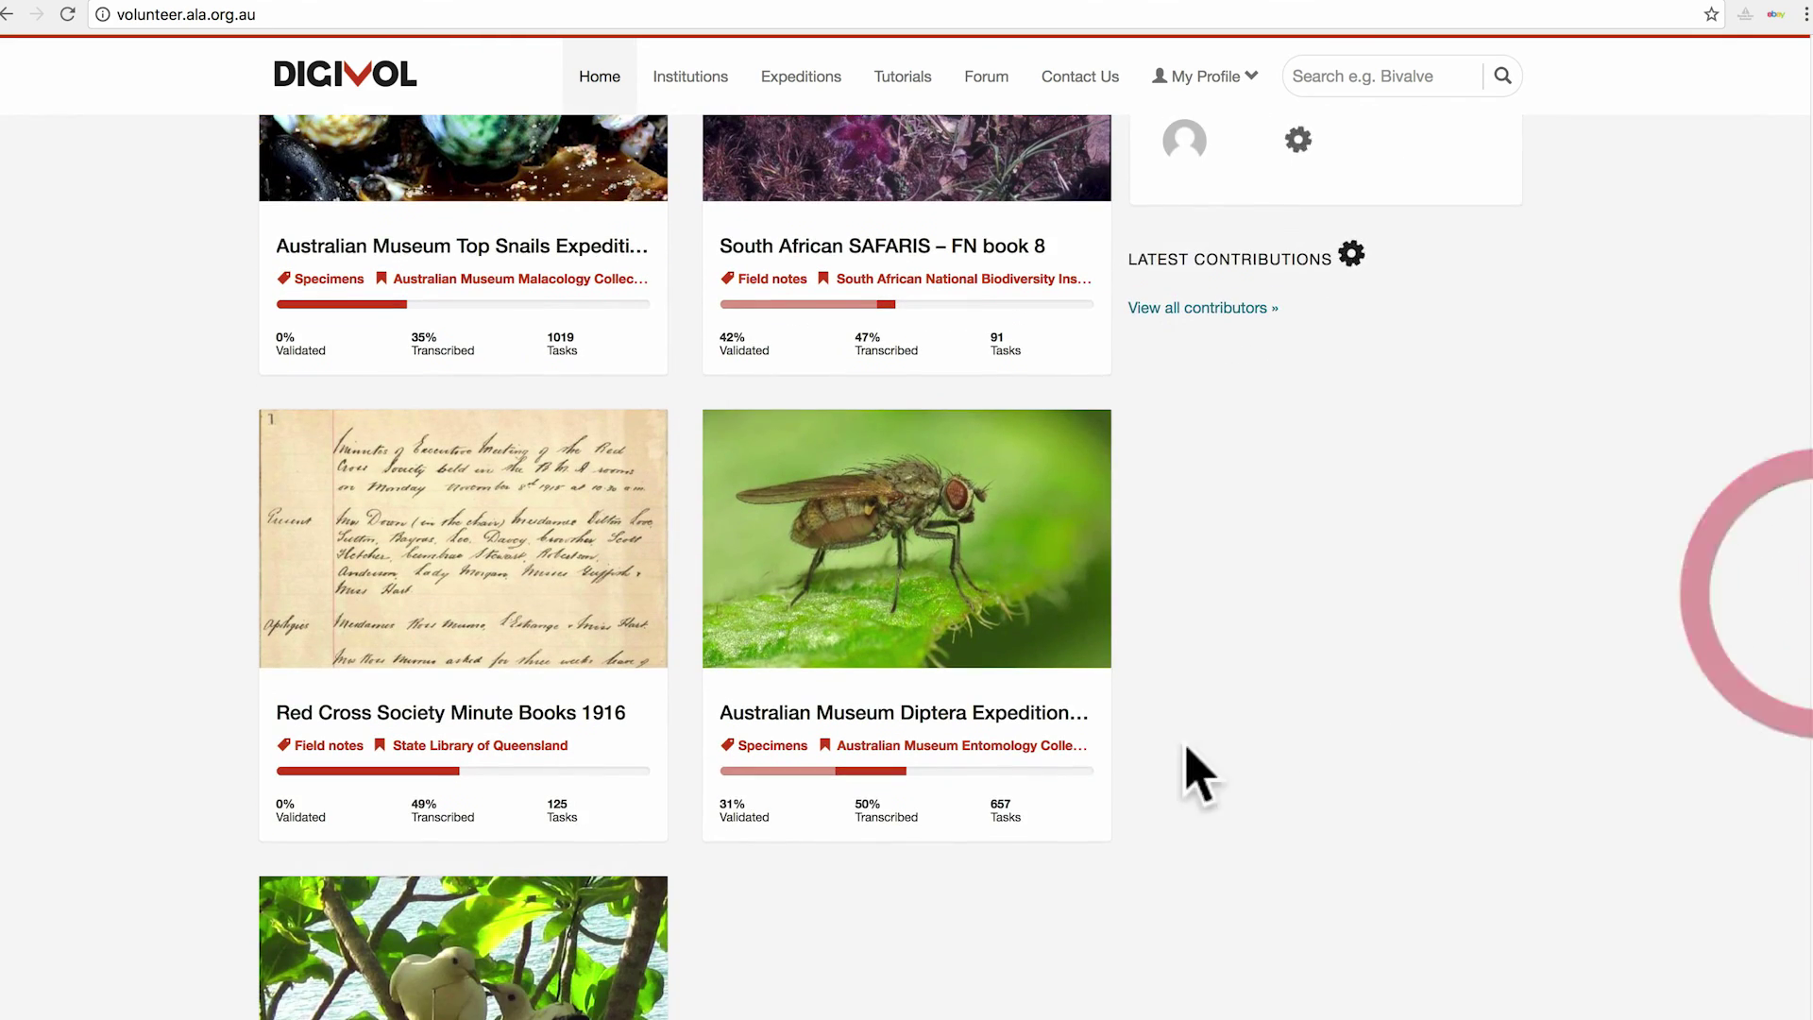
click(872, 716)
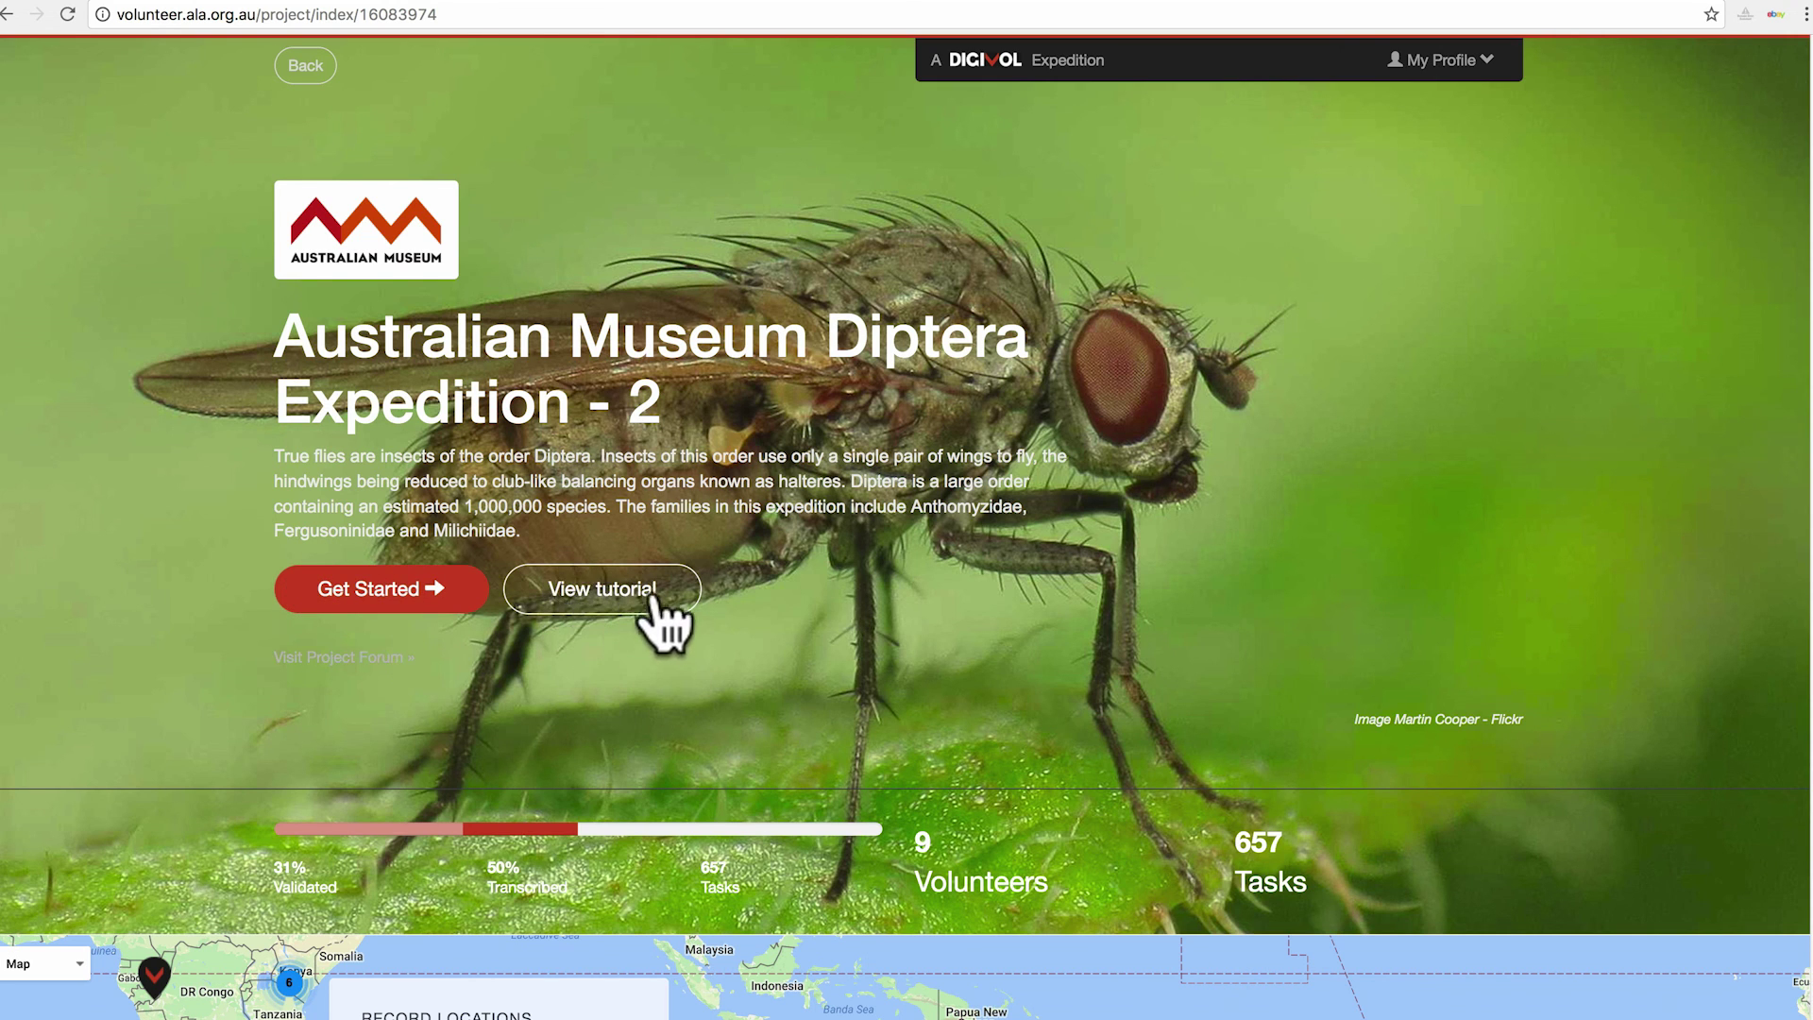
View and close the expedition's tutorial, then start a transcription task with Get Started.
click(612, 604)
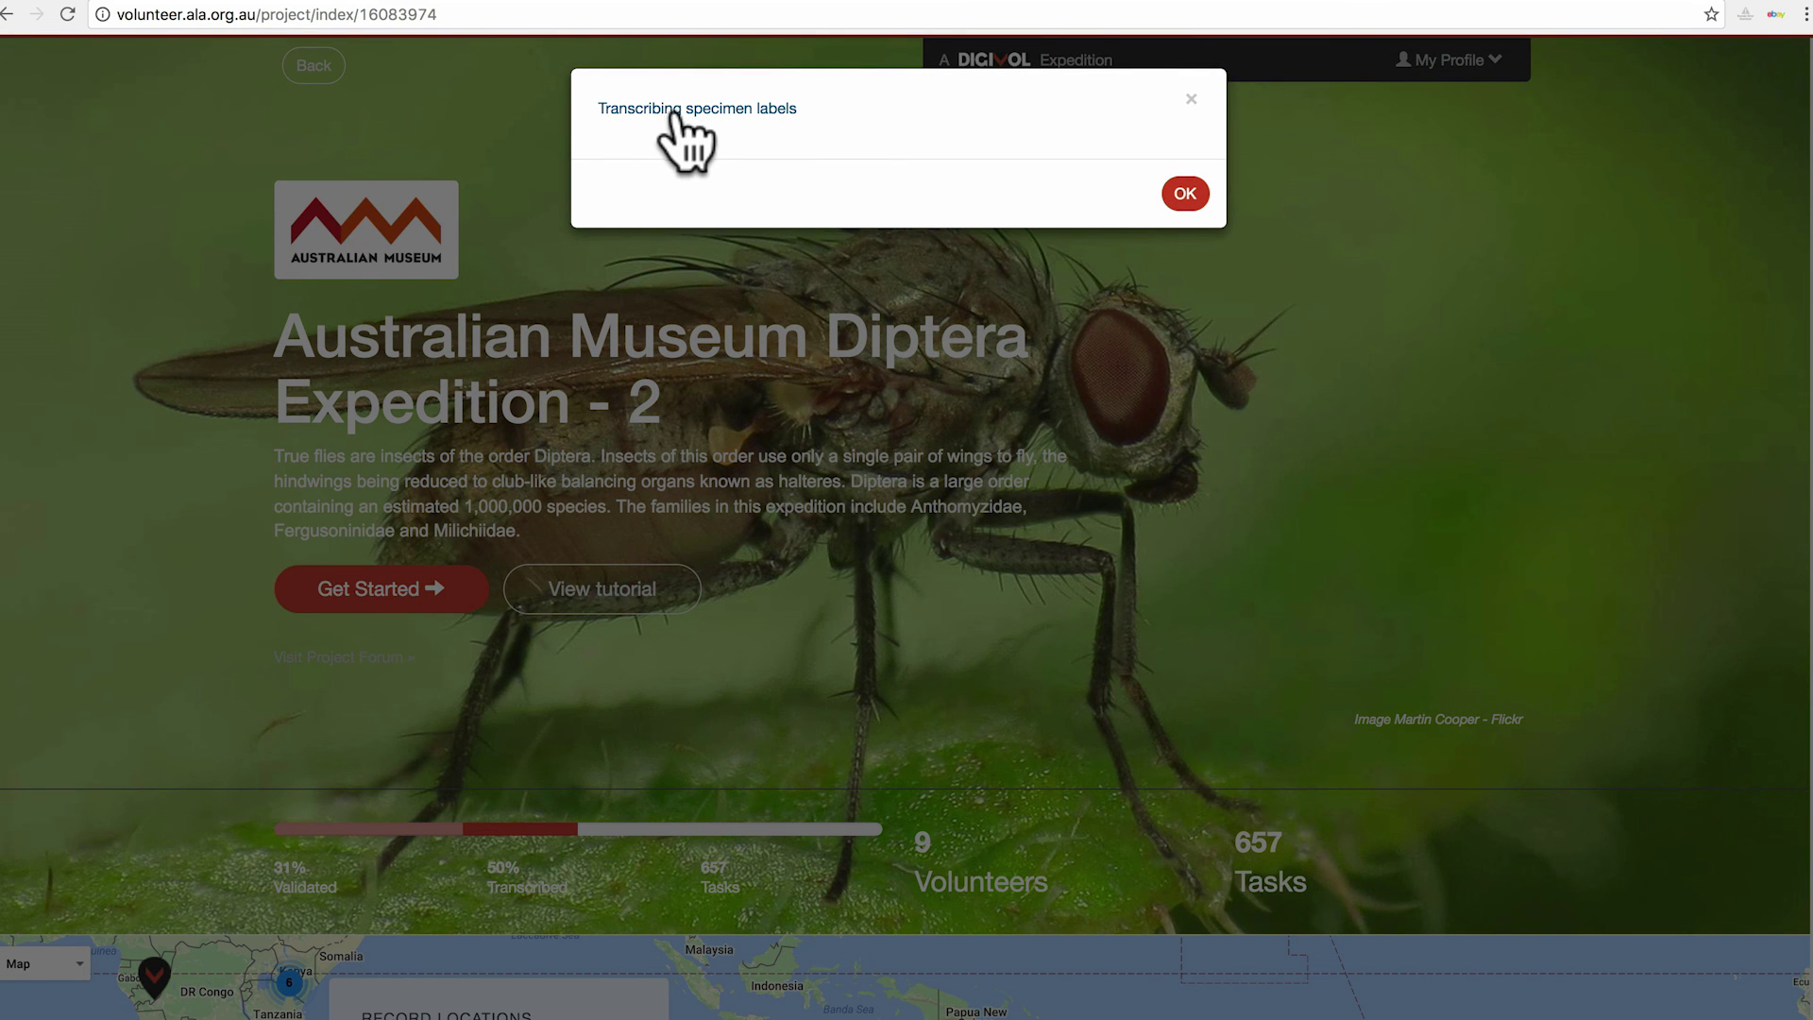
click(1188, 97)
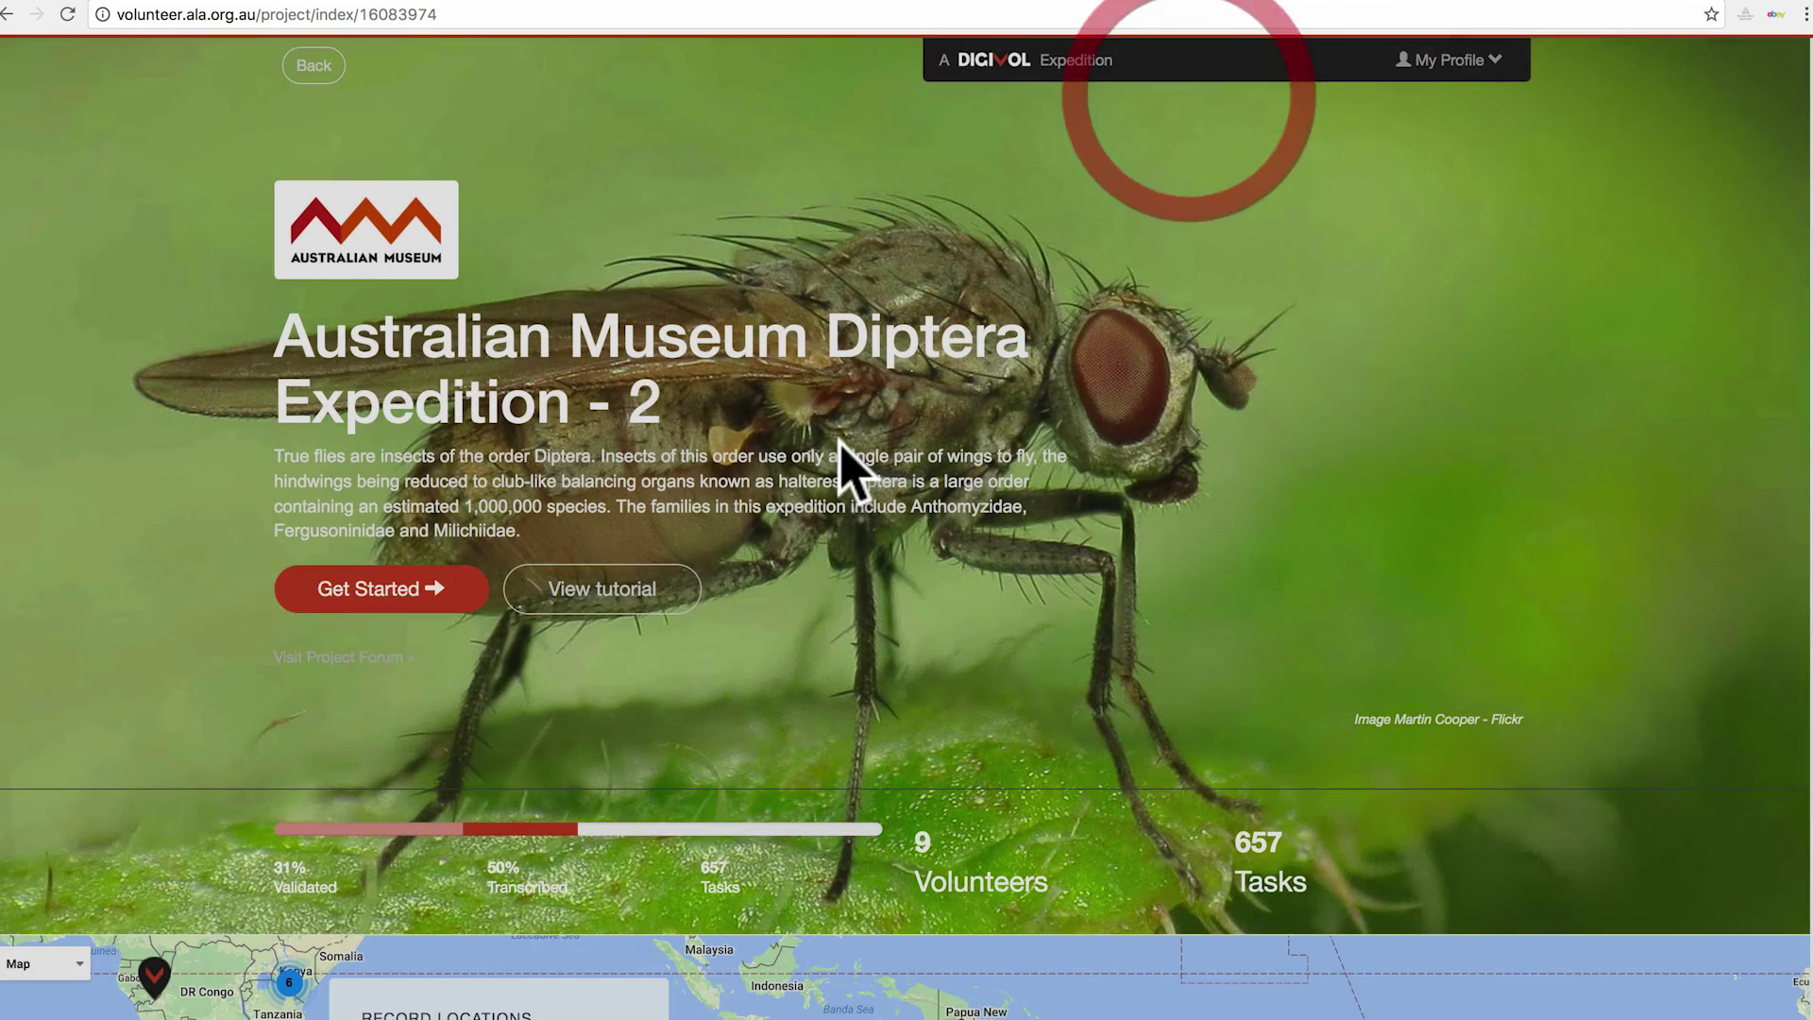
click(387, 594)
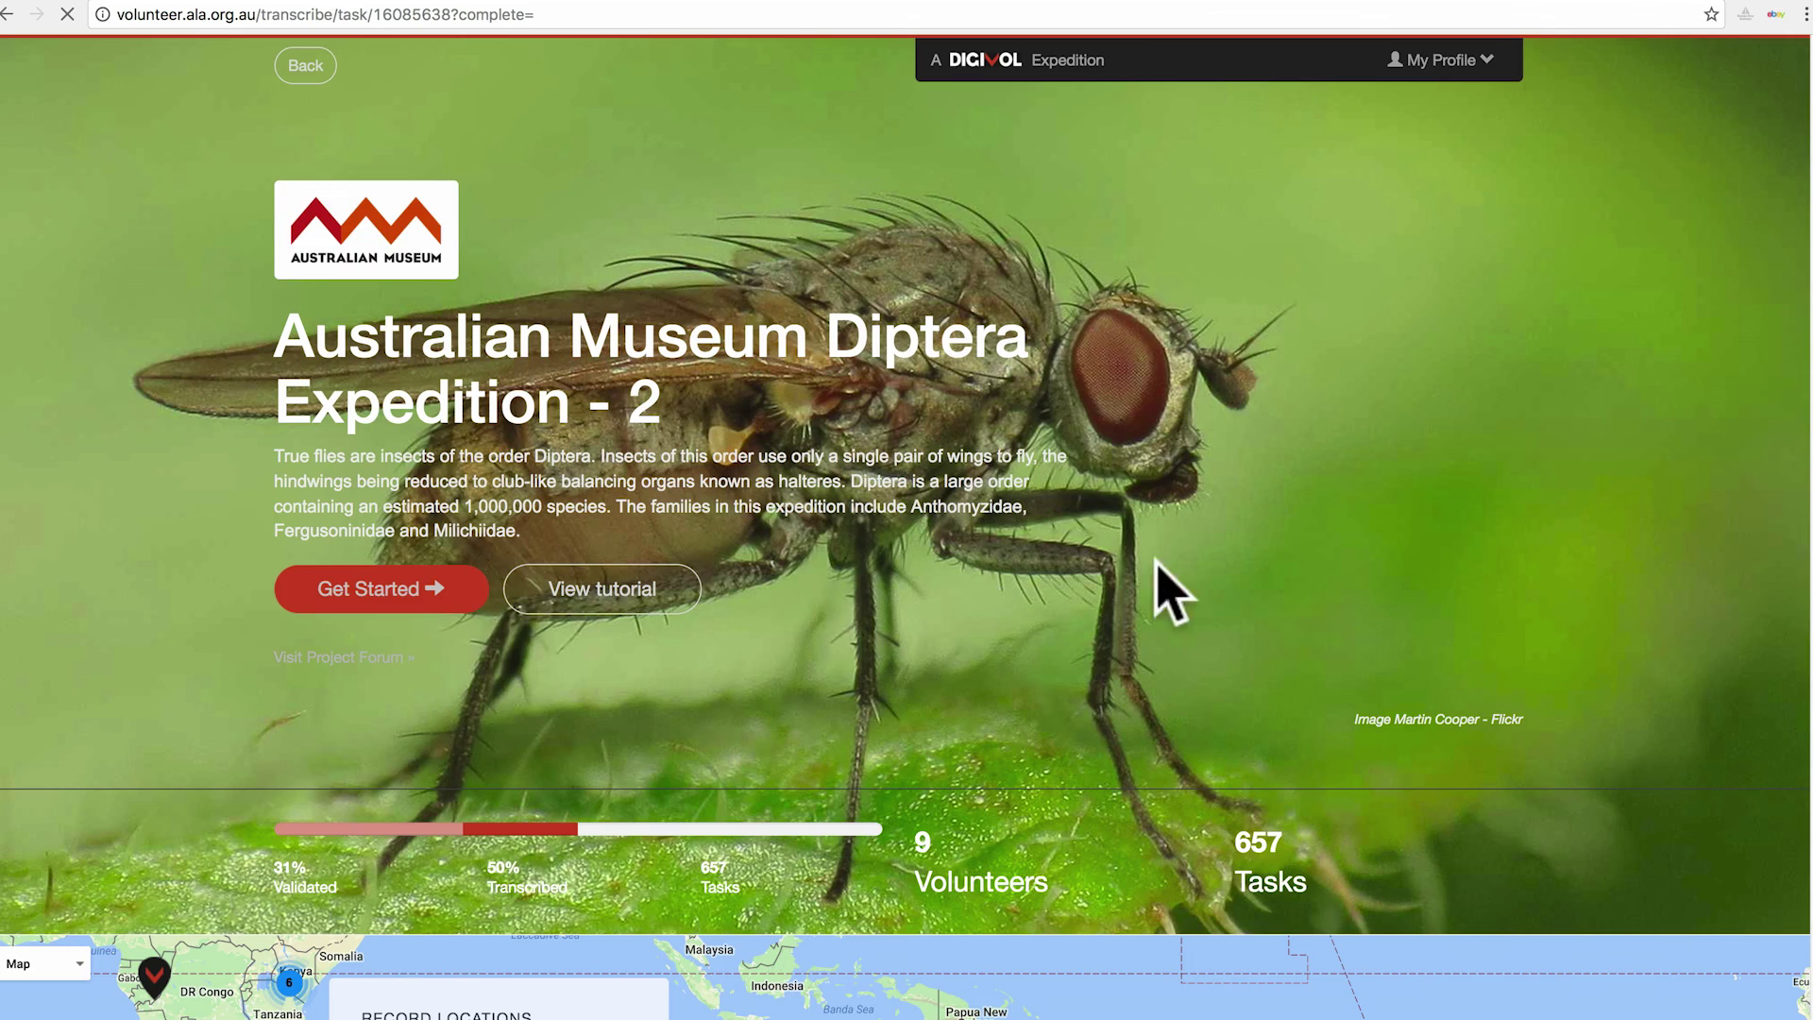